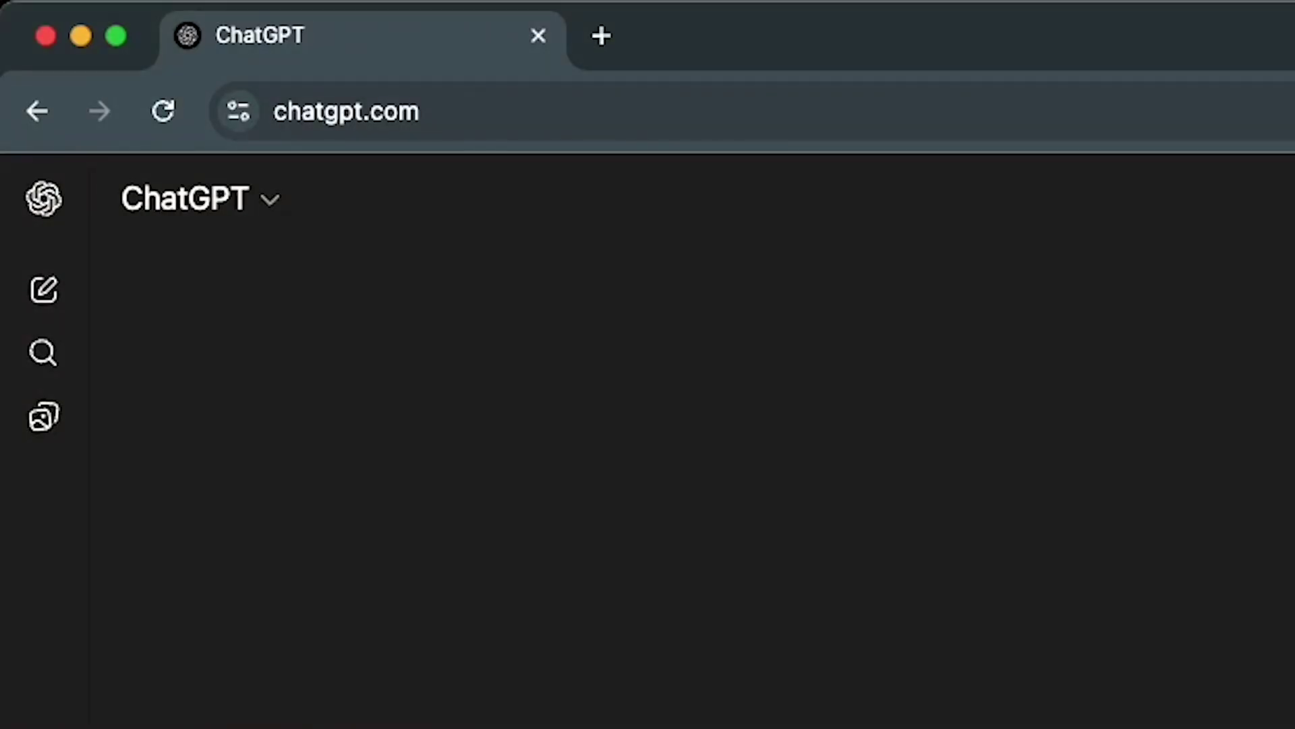
# Ask ChatGPT: 'What are the most common frustrations people face when applying for jobs online?'
pyautogui.write('What are the most common frustrations people face when ')
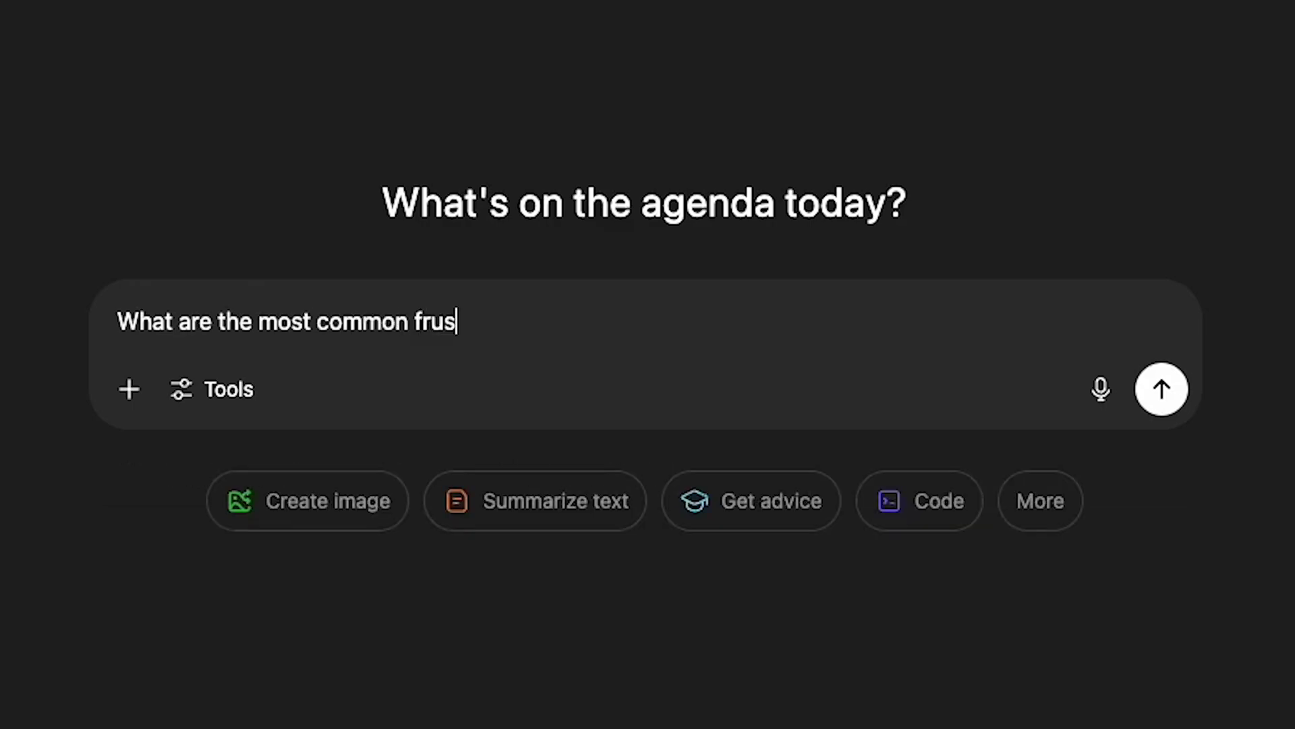
pyautogui.write('applying for jobs online?')
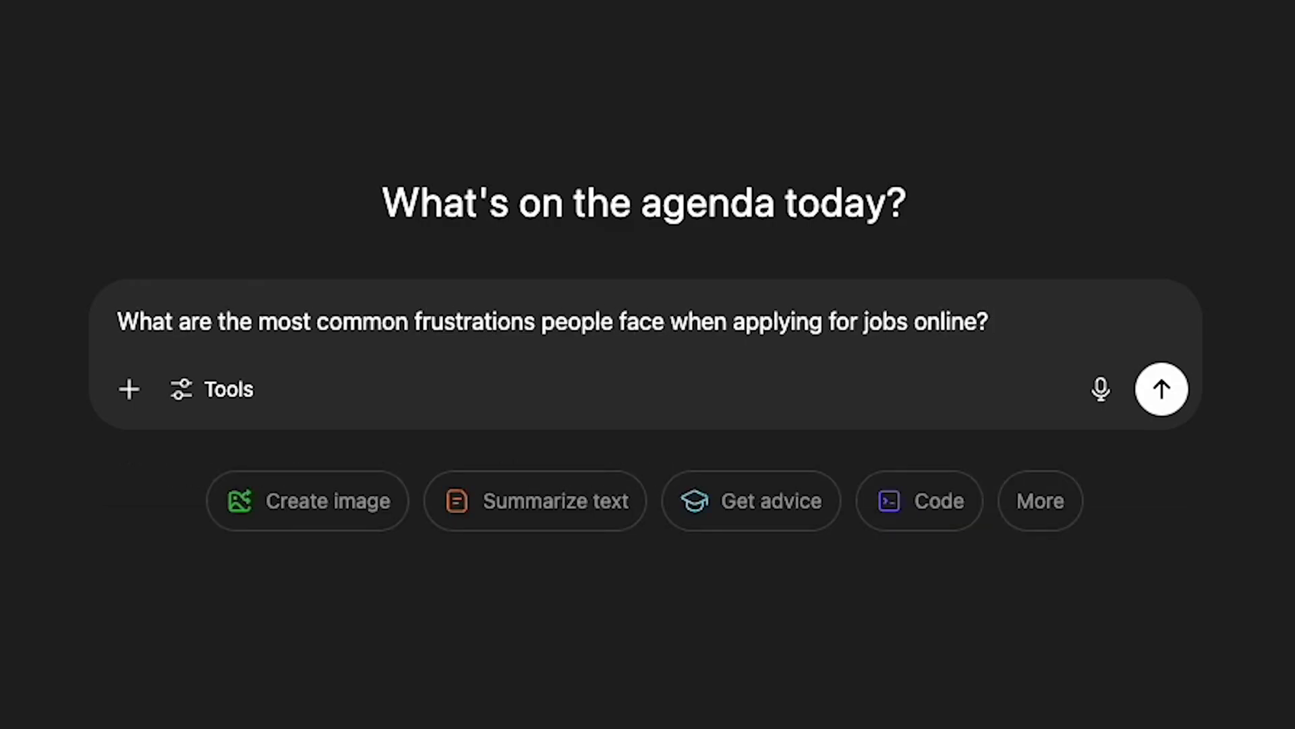
pyautogui.press('Return')
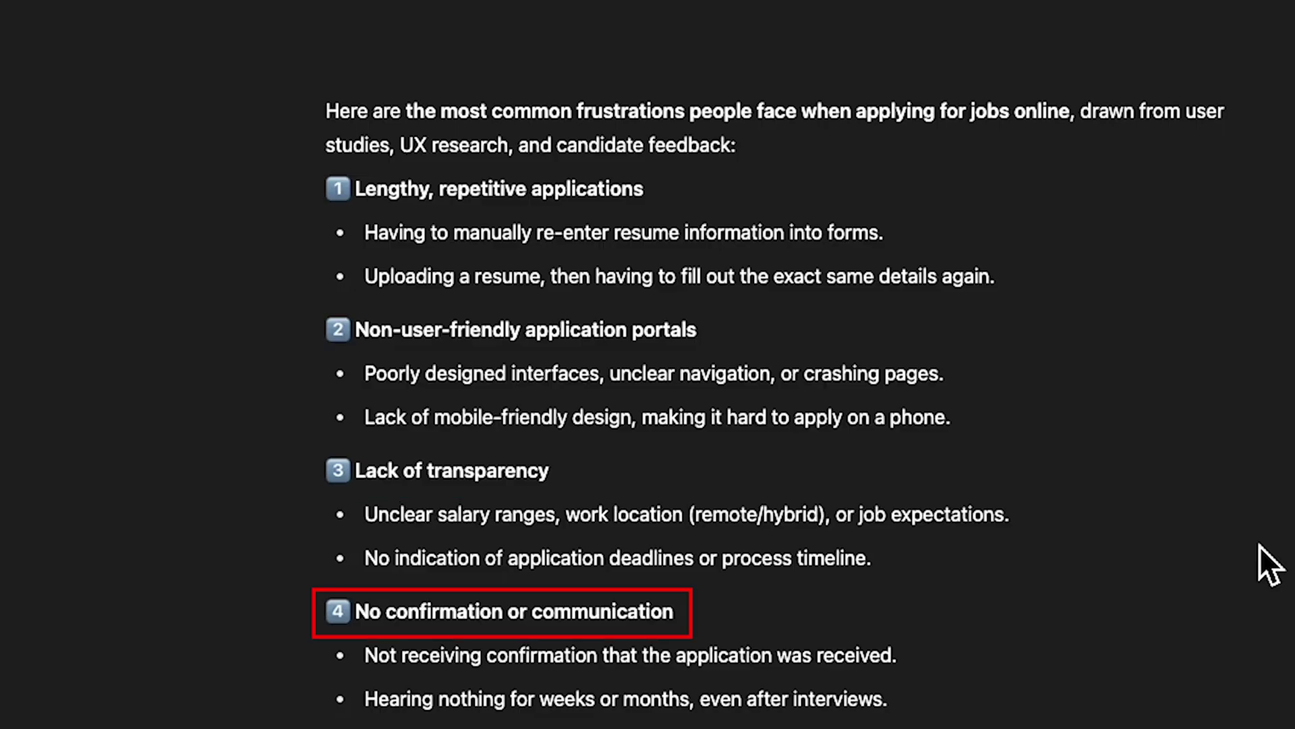
pyautogui.scroll(-3, 1260, 545)
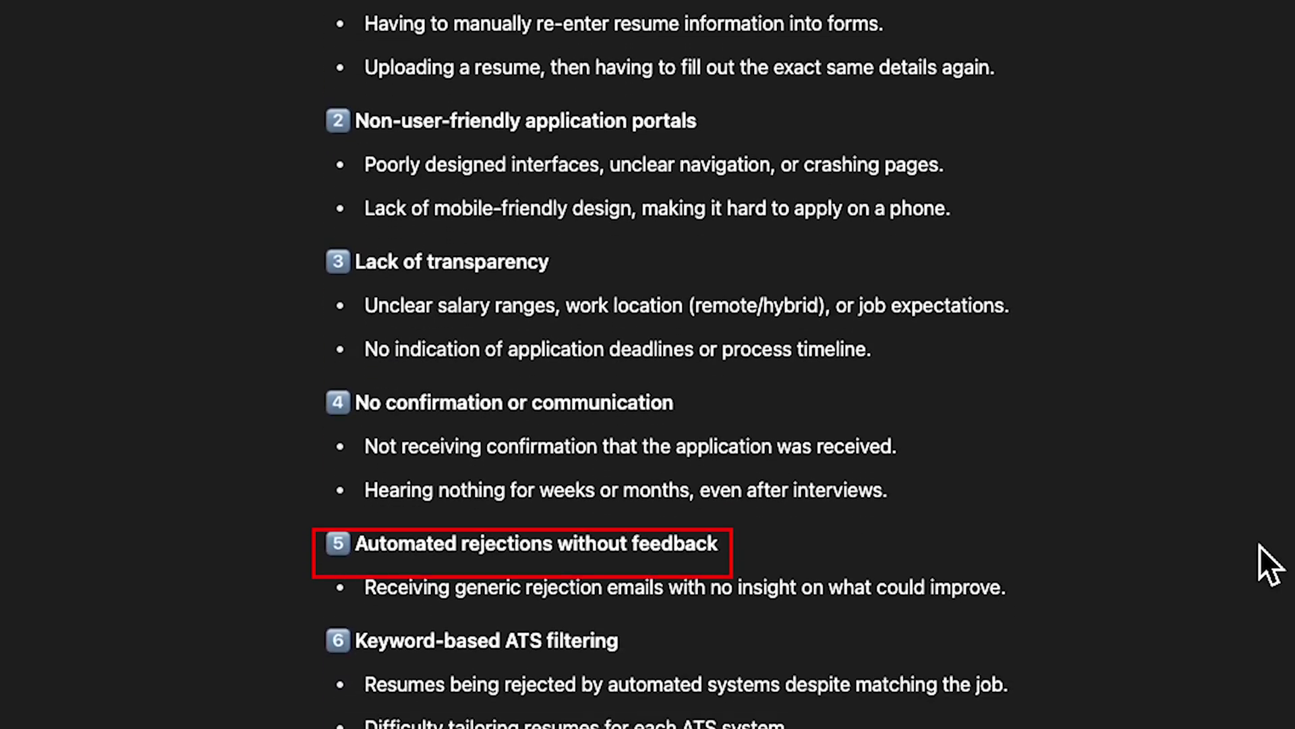
pyautogui.scroll(-1, 1260, 545)
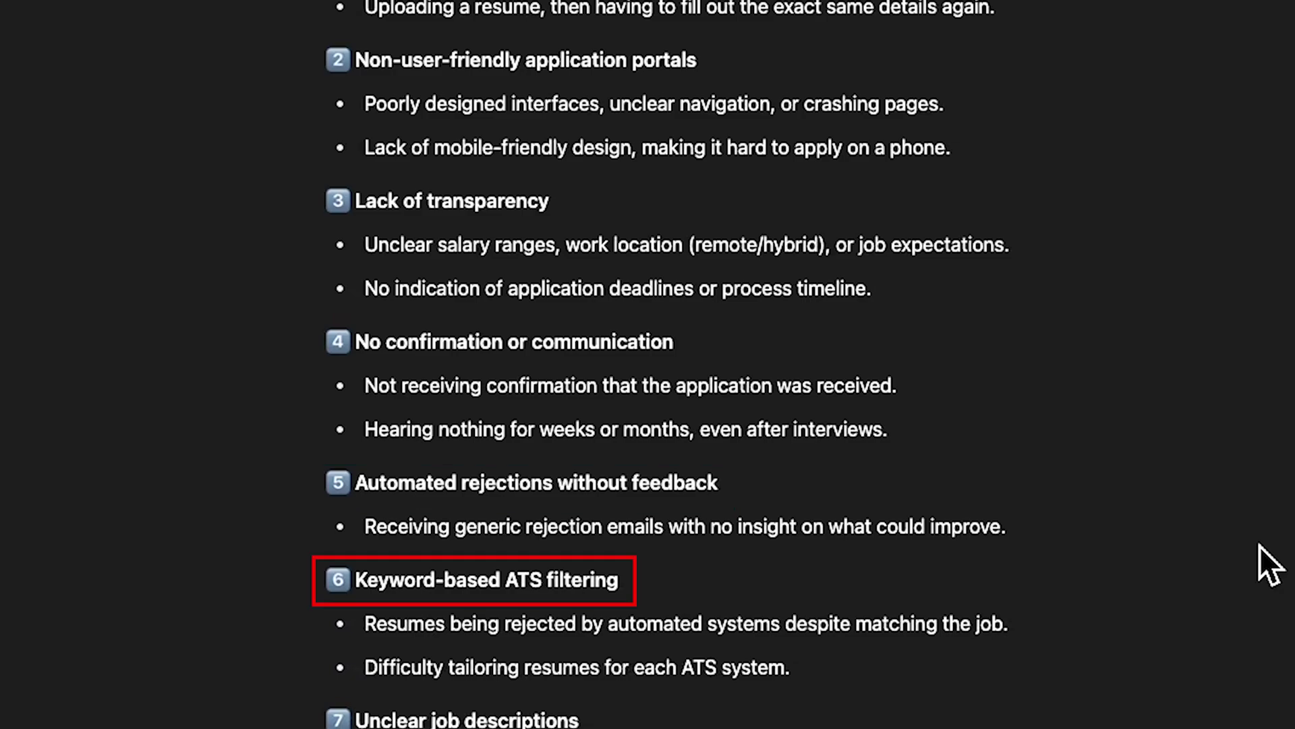
pyautogui.scroll(-3, 1260, 545)
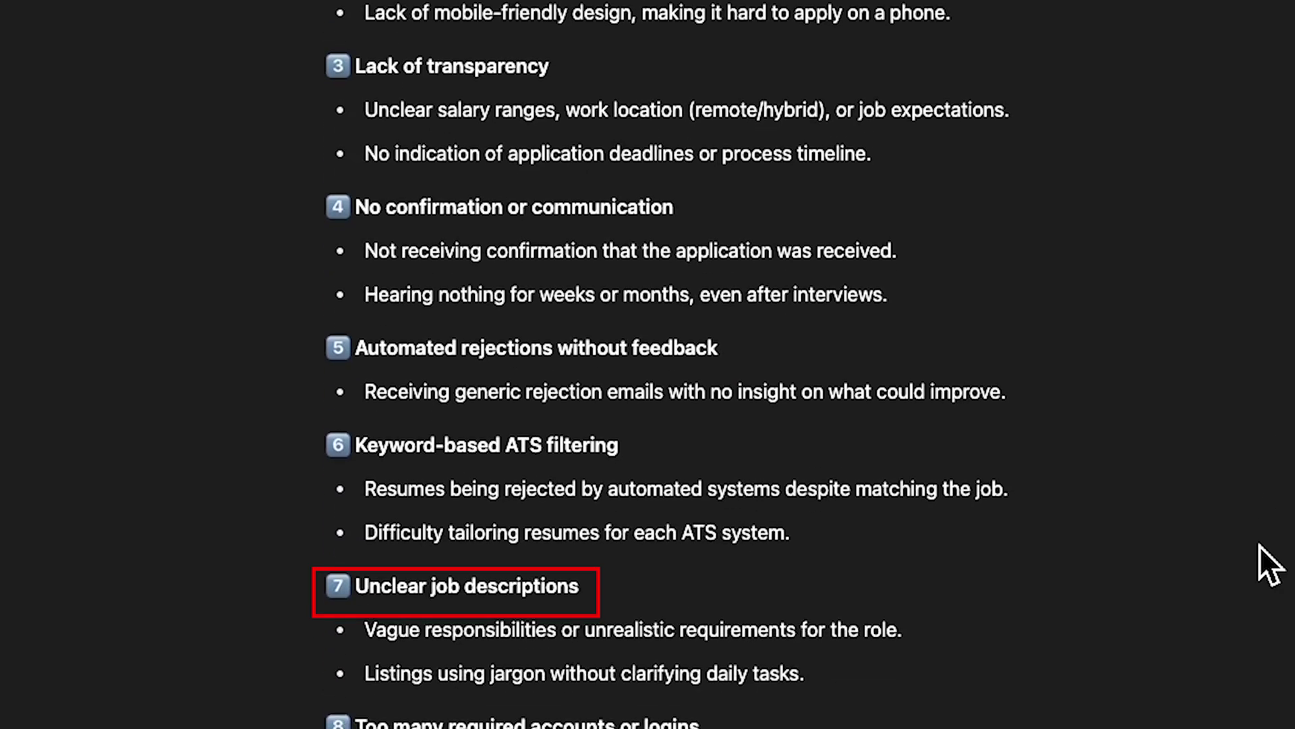
pyautogui.scroll(-2, 1260, 545)
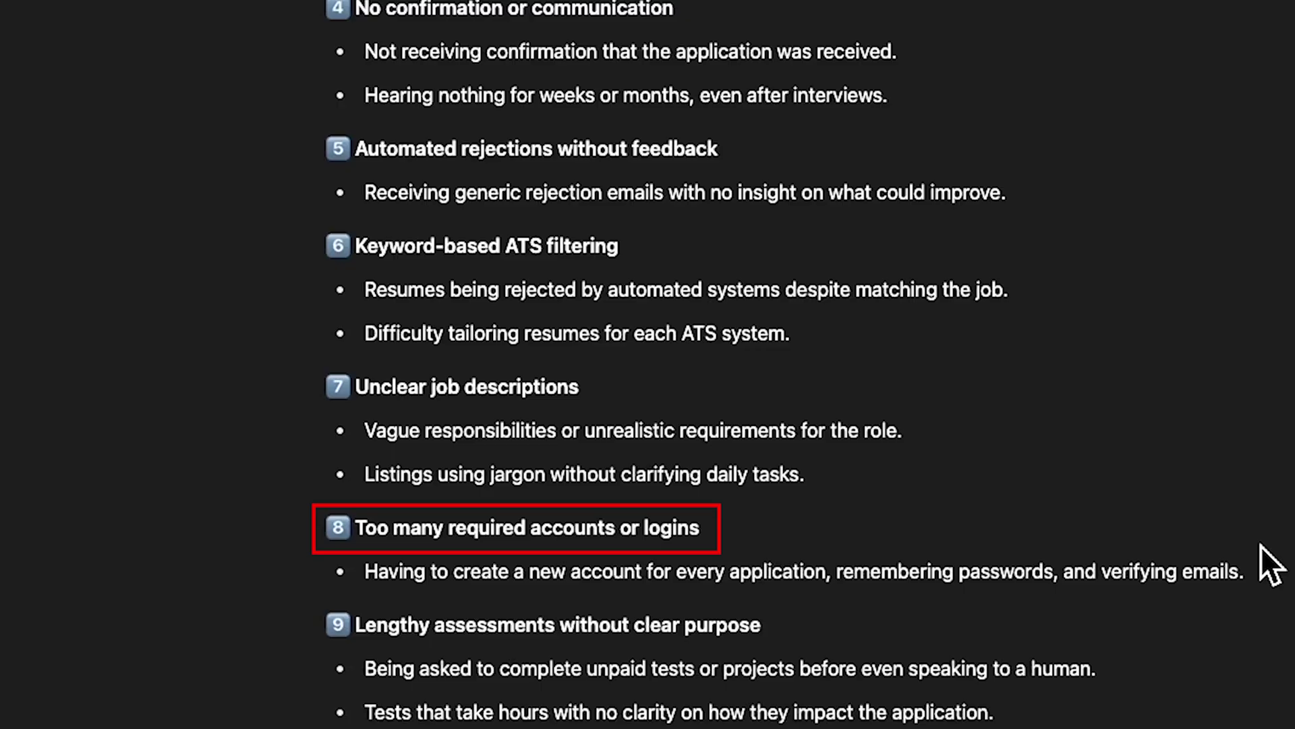
pyautogui.scroll(-6, 1282, 547)
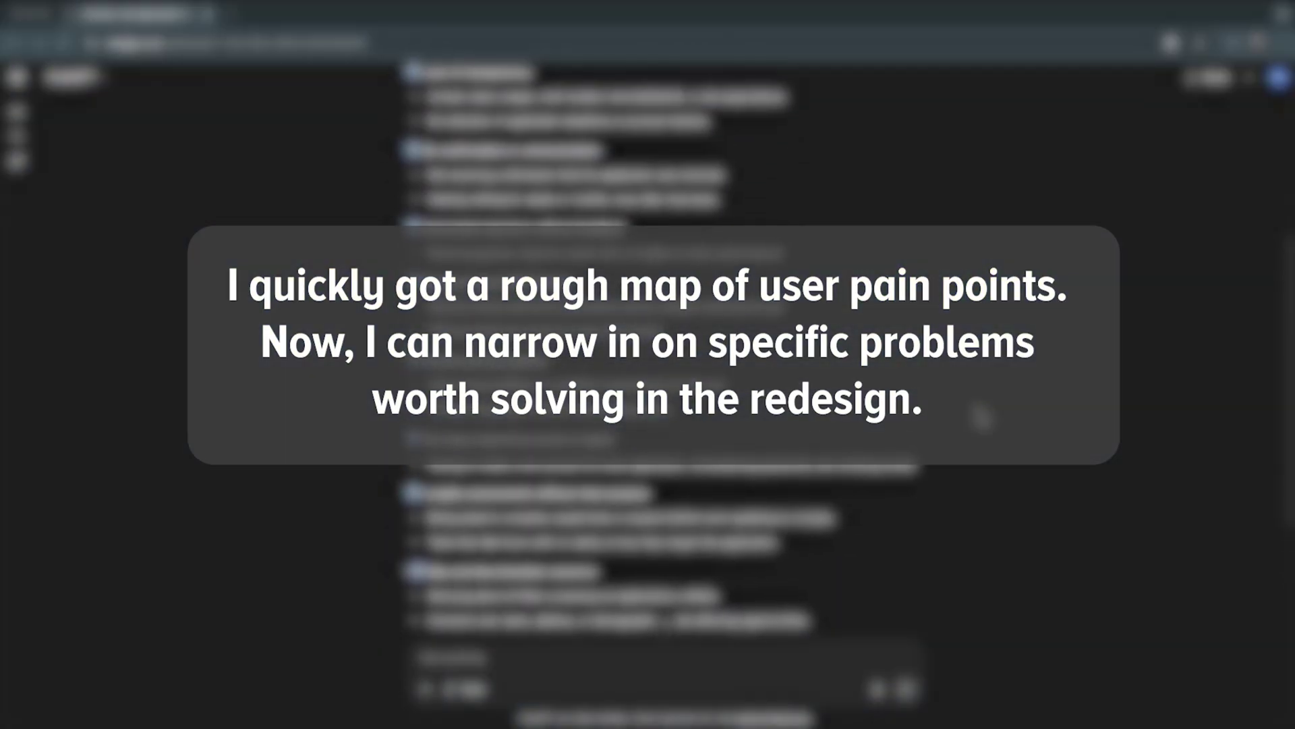
pyautogui.scroll(3, 982, 418)
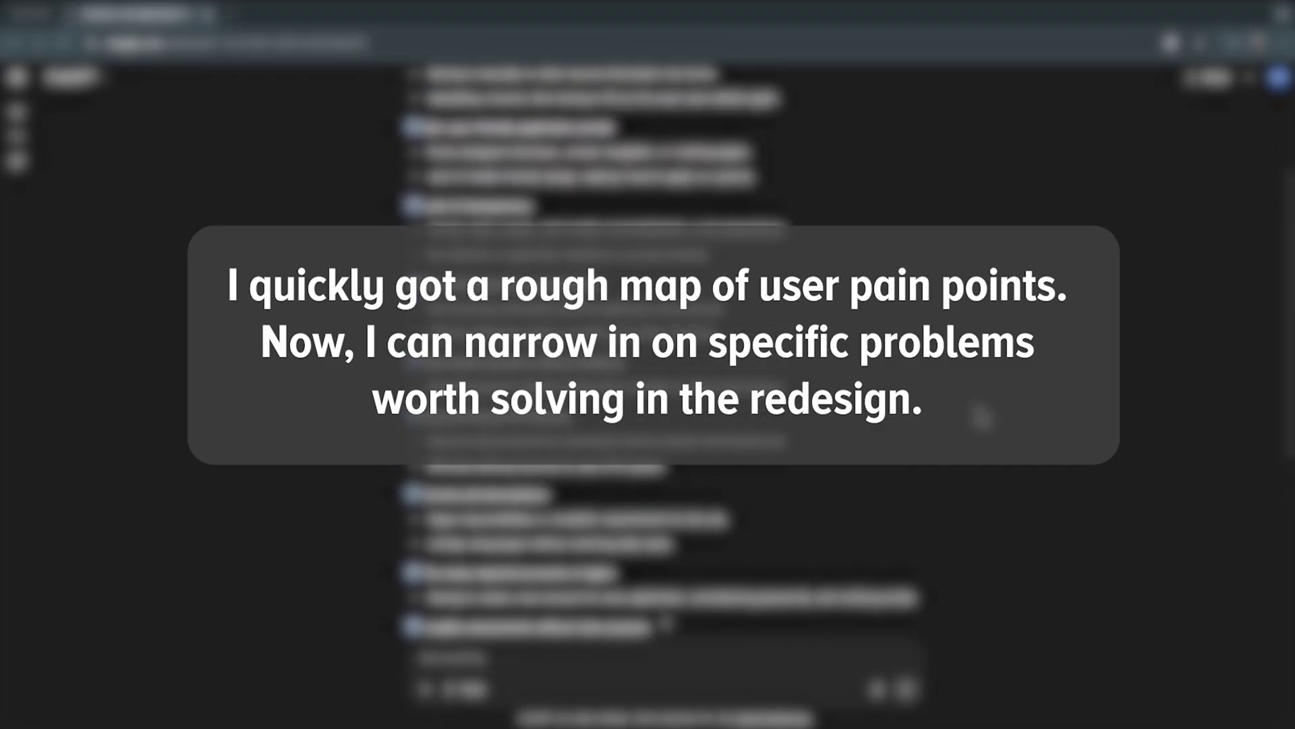
pyautogui.scroll(3, 982, 418)
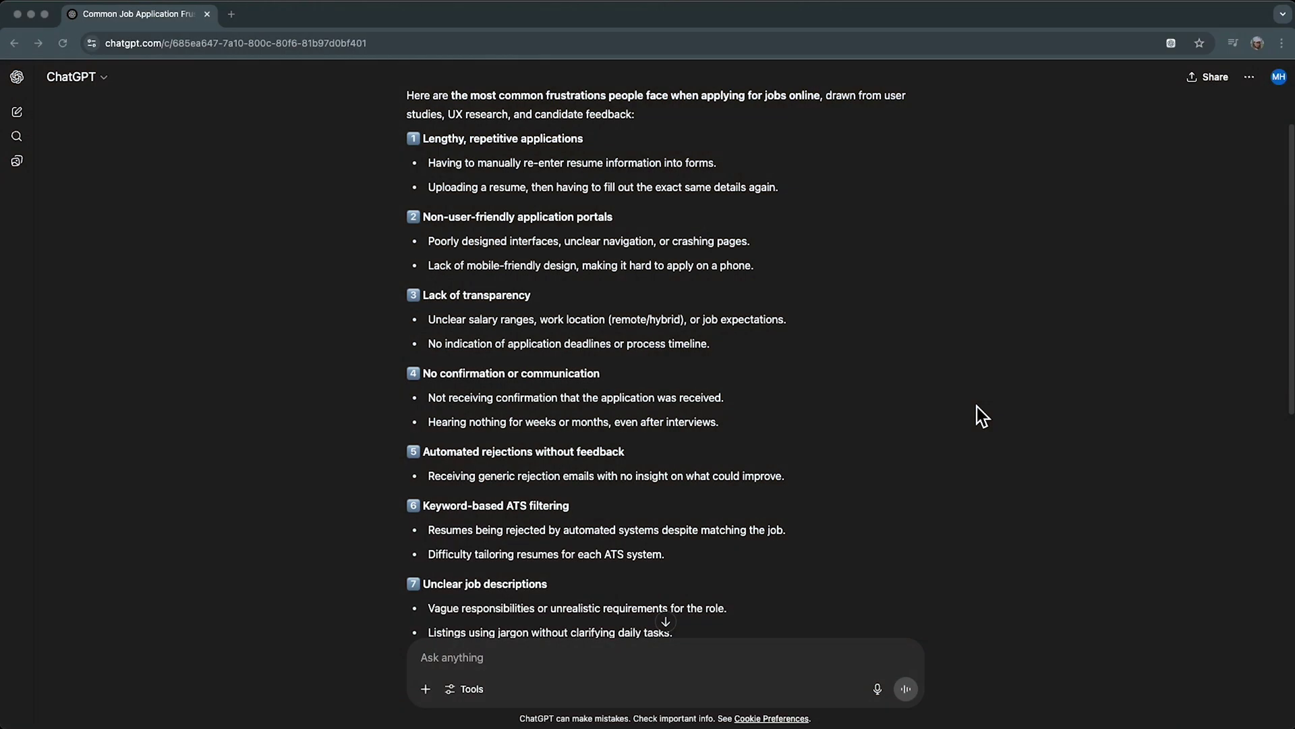
pyautogui.scroll(-3, 982, 417)
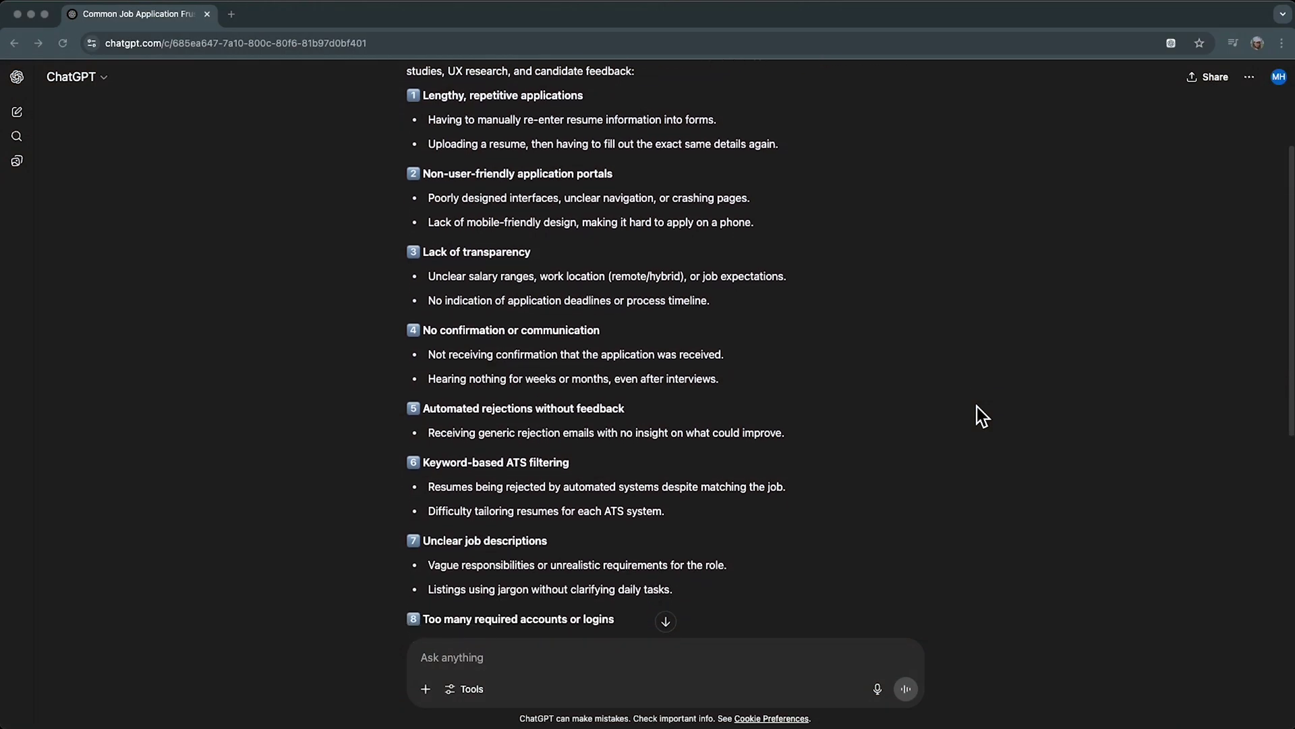
pyautogui.scroll(-8, 982, 416)
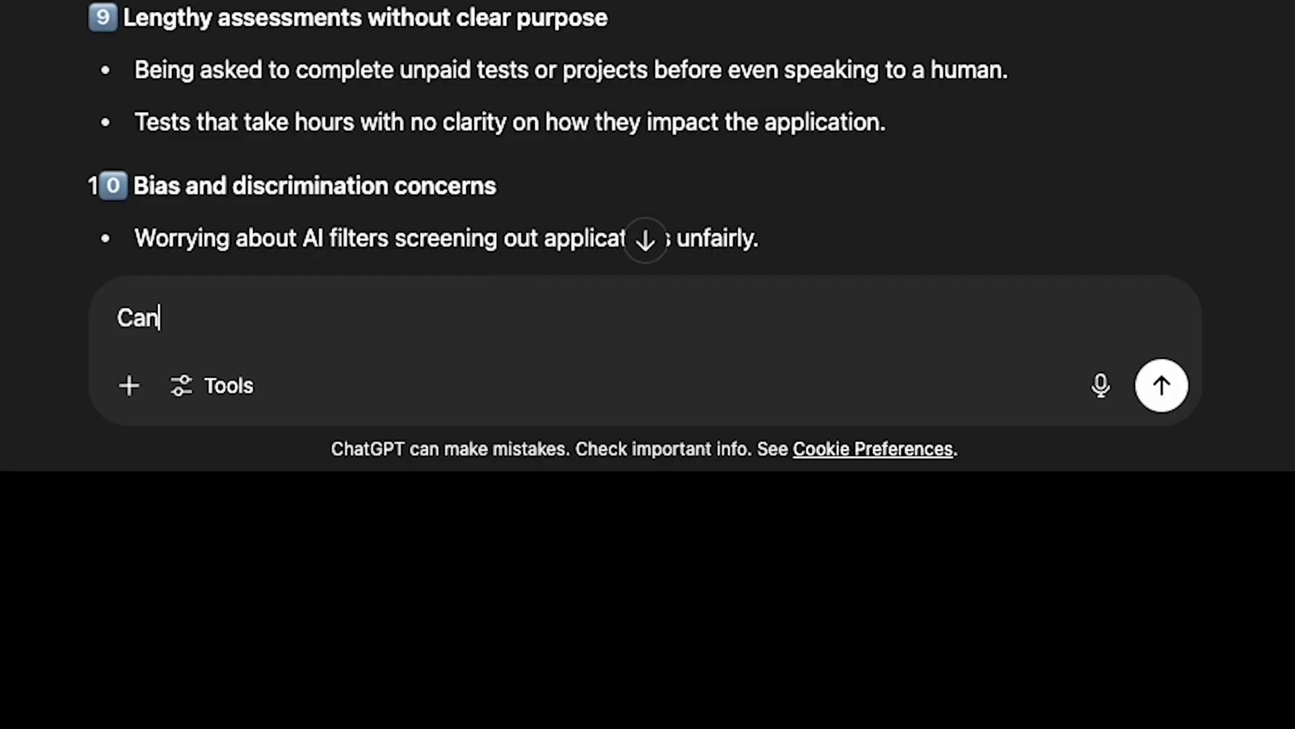
# Ask why missing confirmation or feedback after applying is frustrating, emotionally and practically
pyautogui.write('you explain why lack of ')
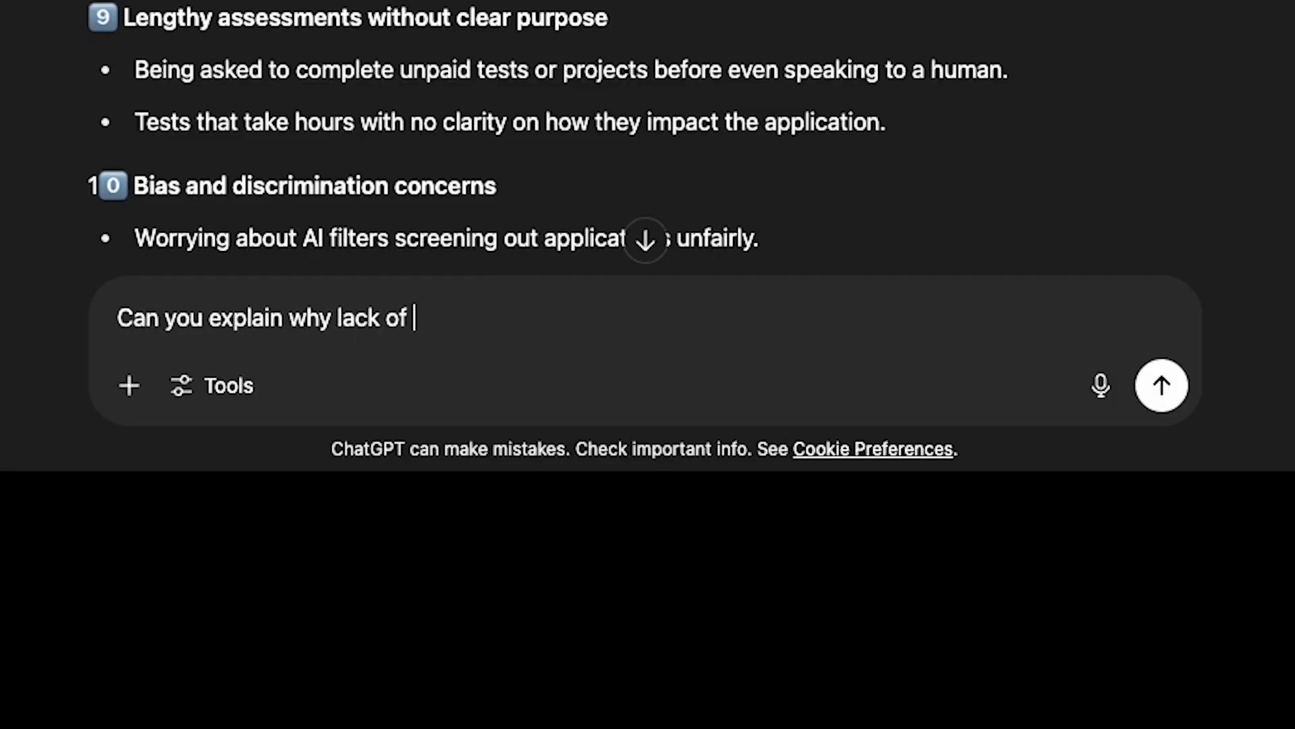
pyautogui.write('confirmation or communication ')
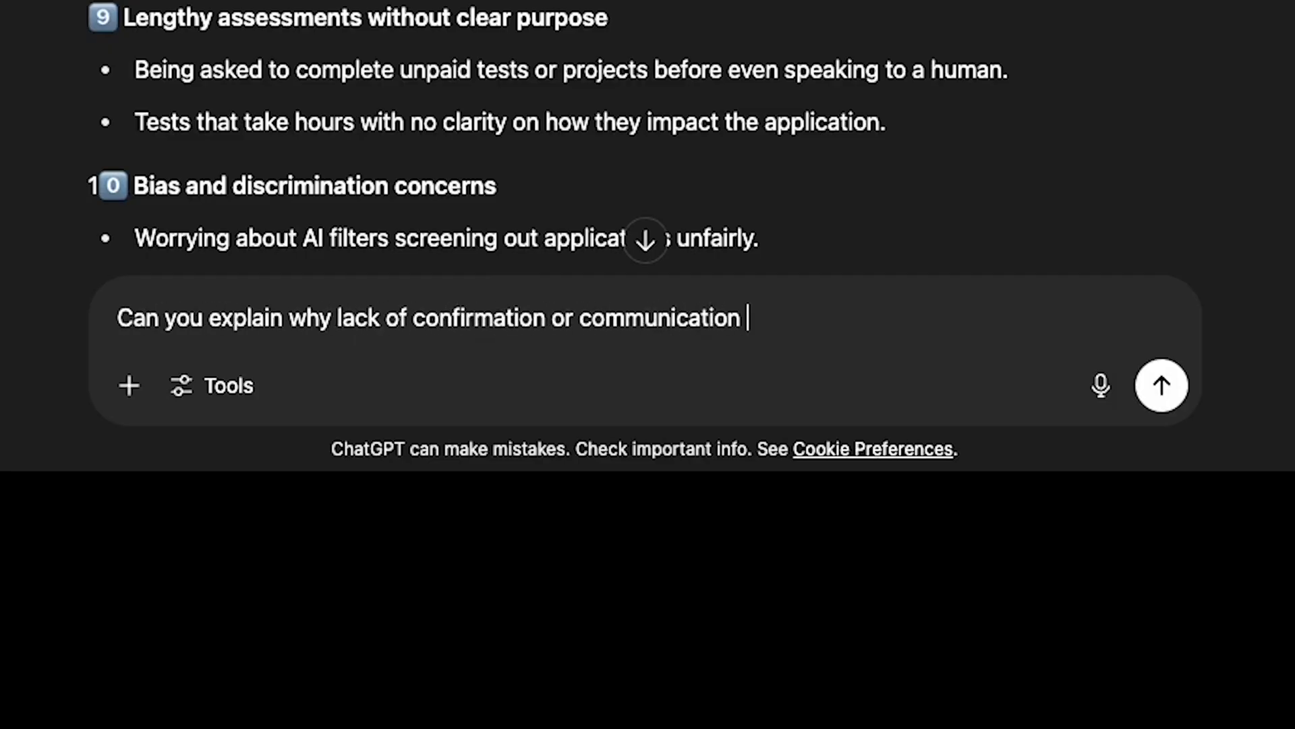
pyautogui.write('(feedback) after submitting a job applic')
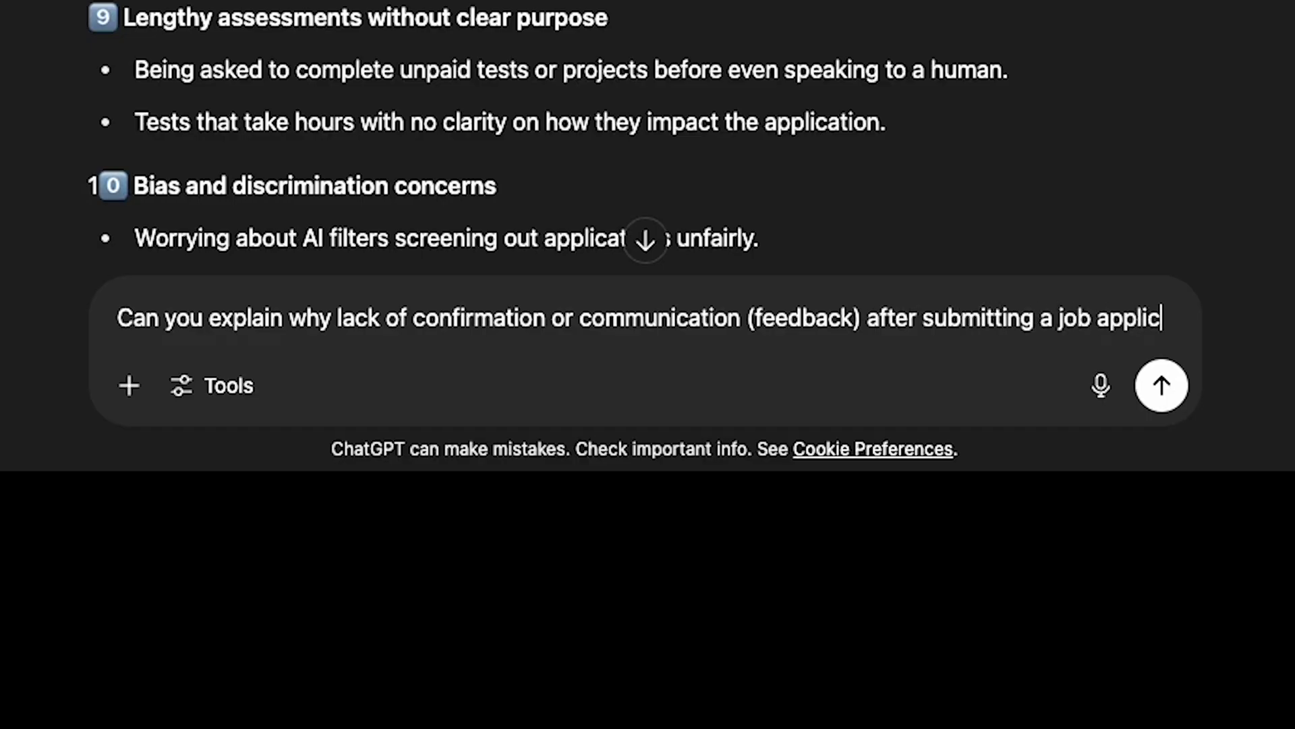
pyautogui.write('ations is frustrating? What impa')
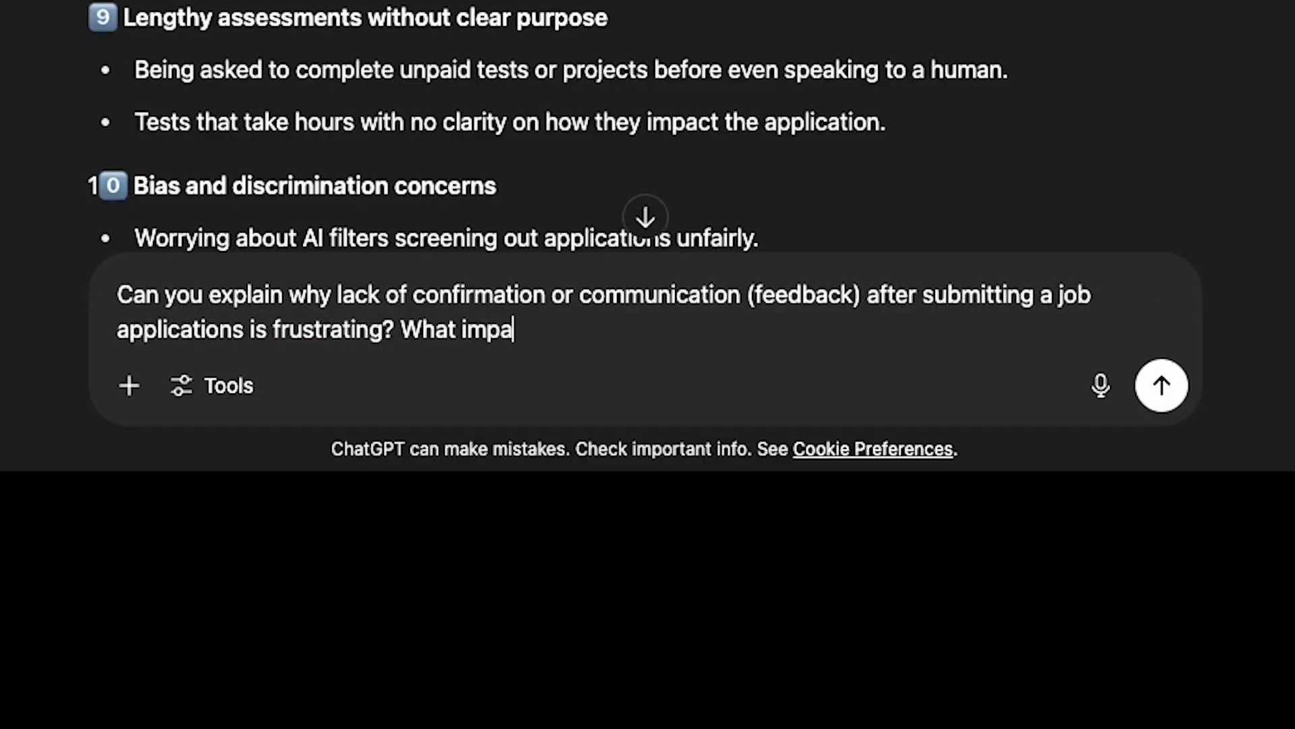
pyautogui.write('ct does it have on users emotionally and prac')
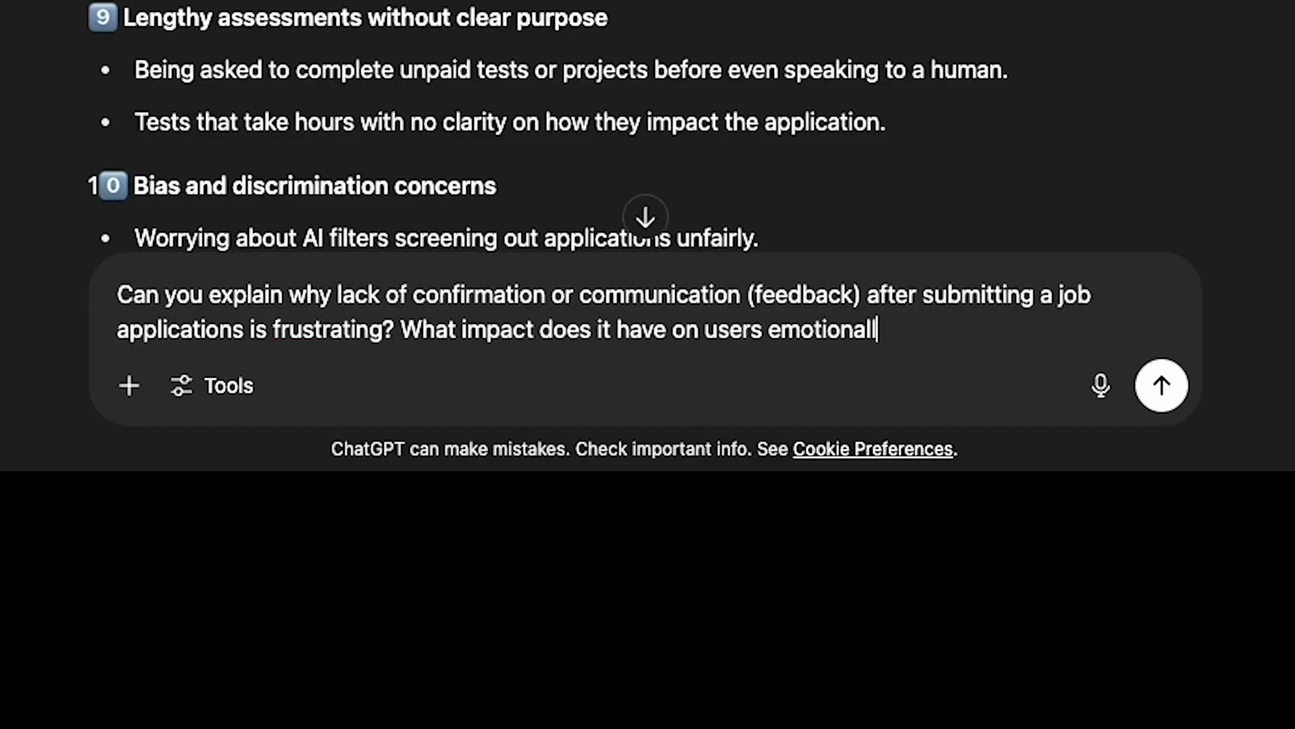
pyautogui.write('tically?')
pyautogui.press('Return')
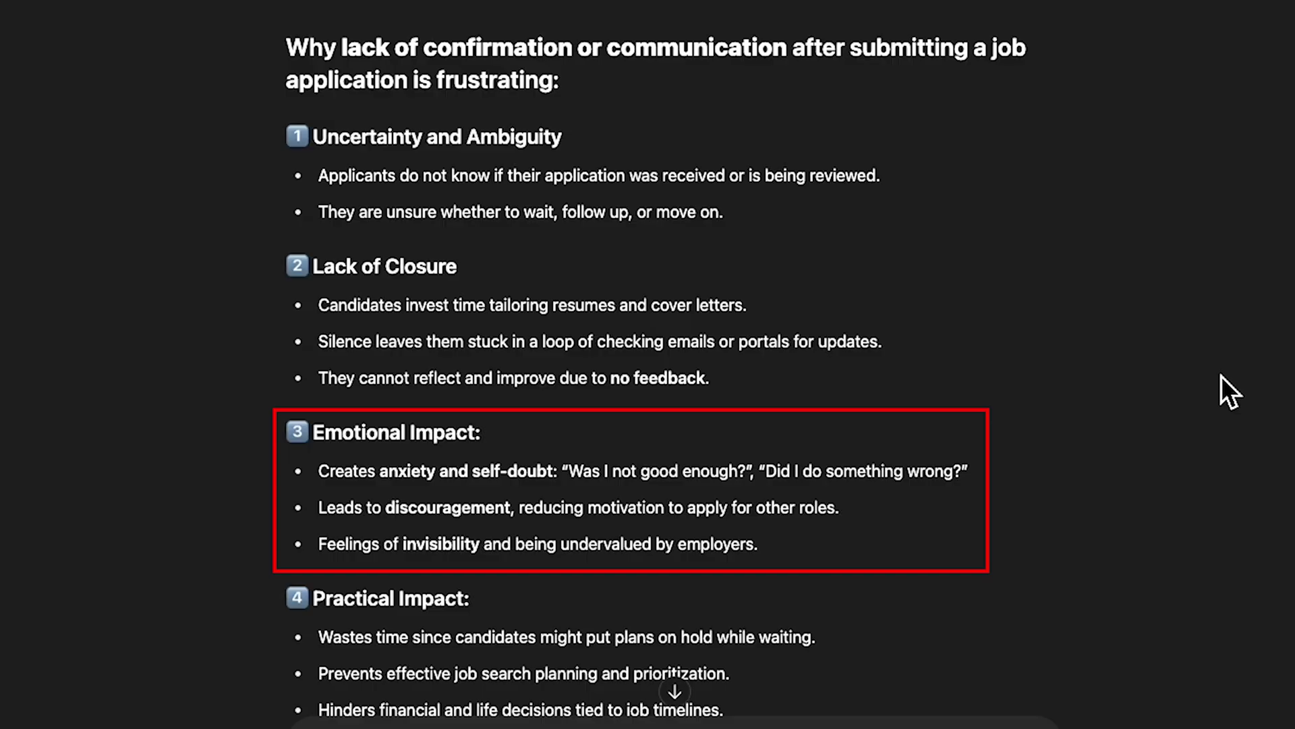
pyautogui.scroll(-2, 1221, 375)
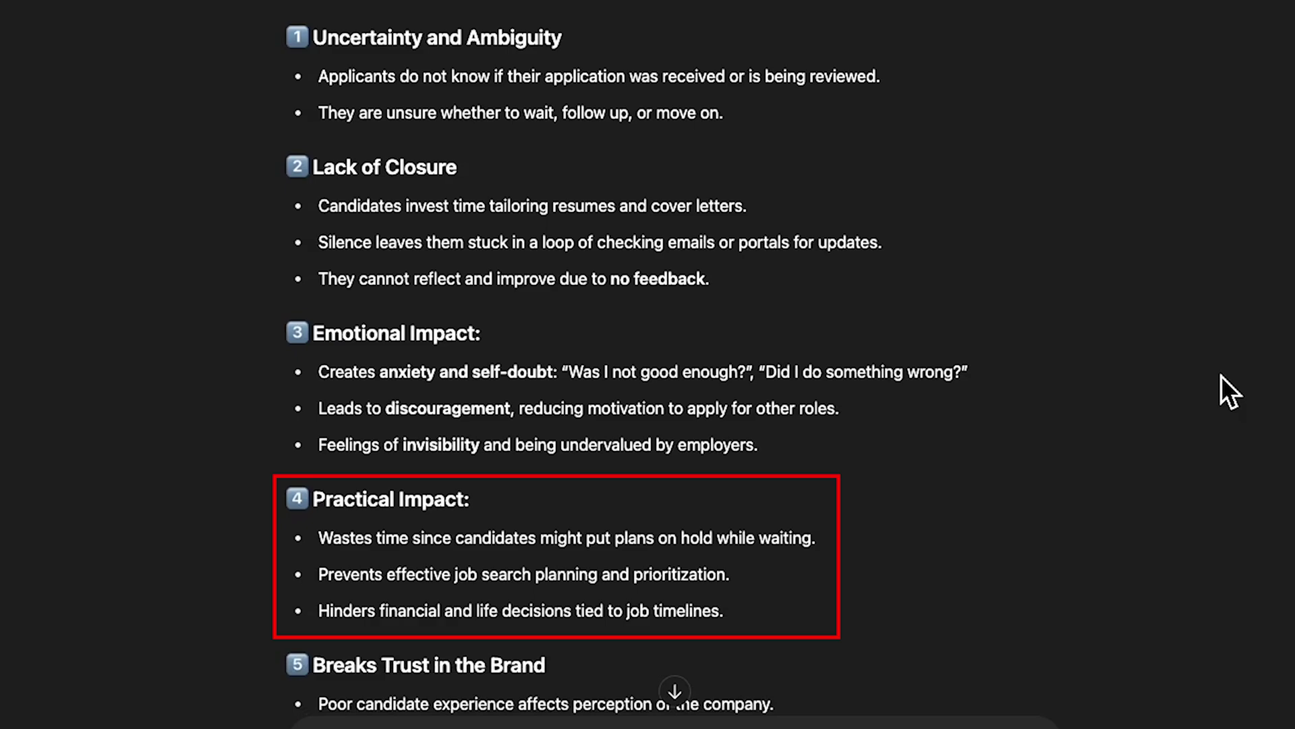
pyautogui.scroll(-3, 1221, 375)
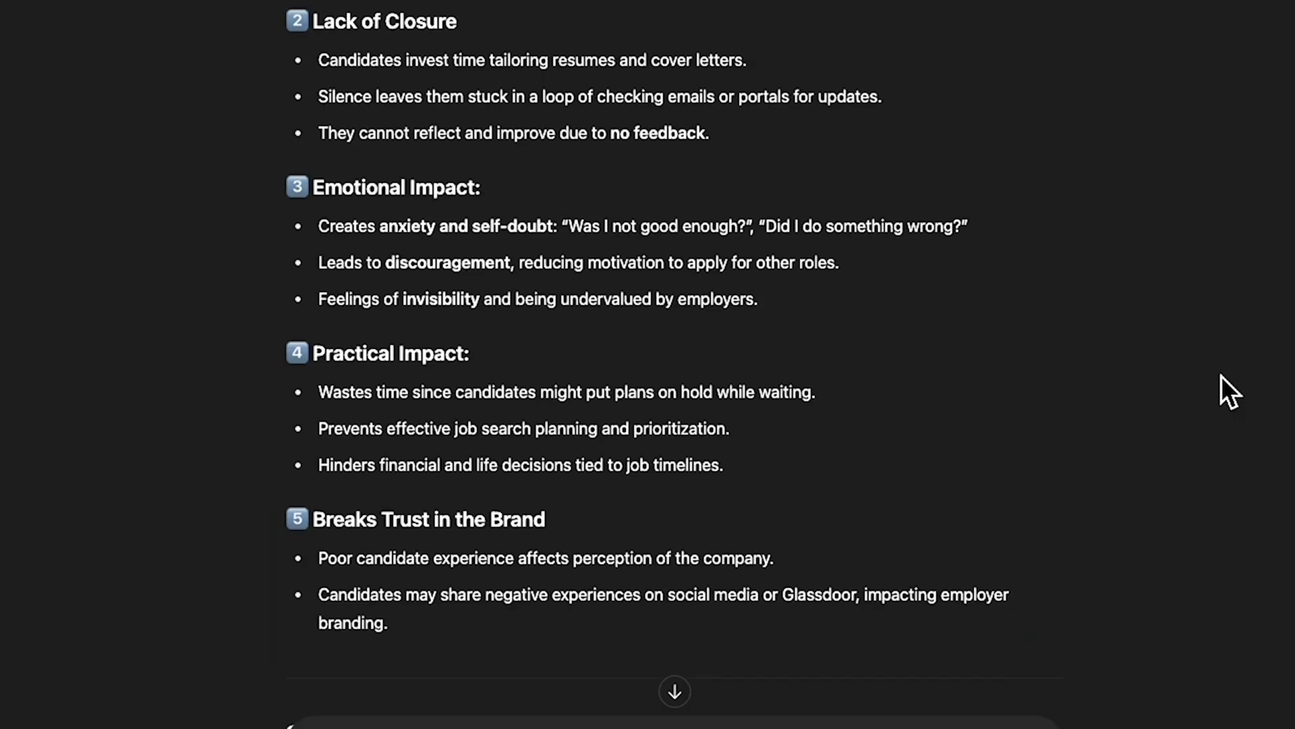
pyautogui.scroll(-2, 1221, 375)
pyautogui.scroll(-5, 1221, 375)
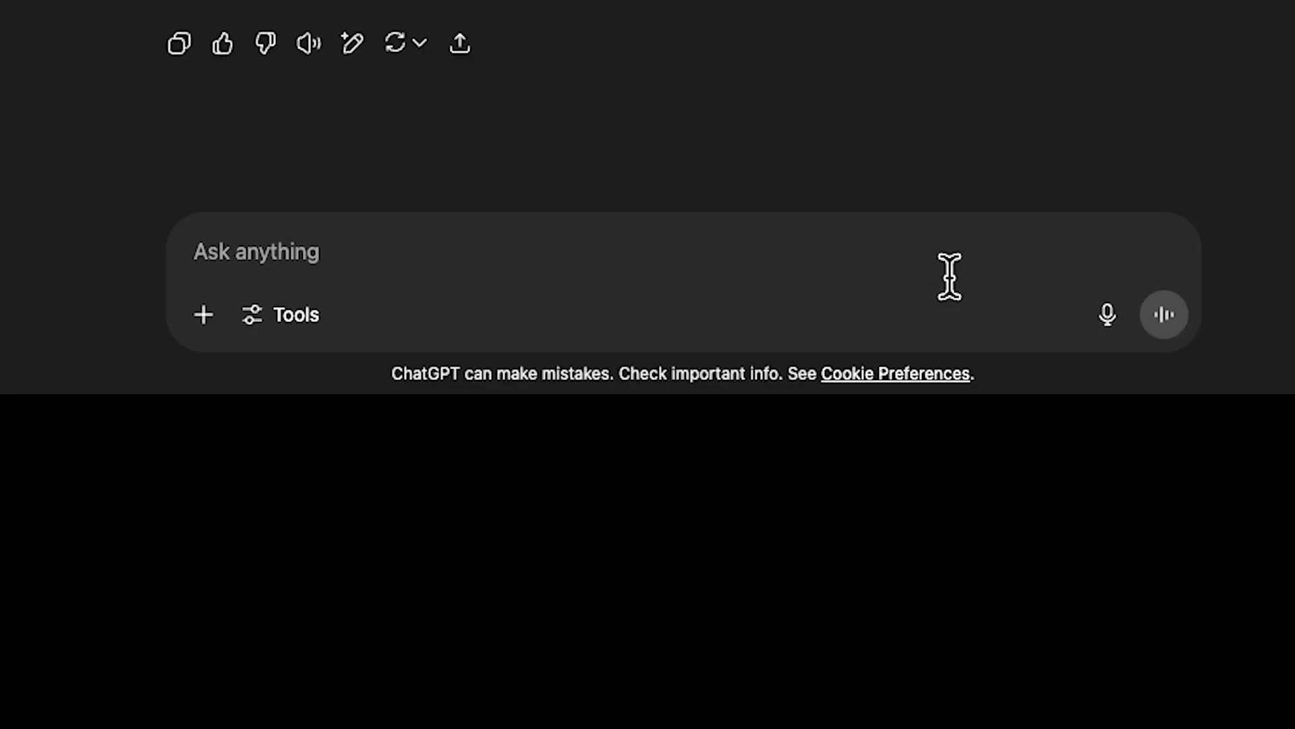
# Request a persona of a mid-career professional who frequently applies for jobs and gets no feedback
pyautogui.click(948, 275)
pyautogui.write('Can you create a persona of a mid')
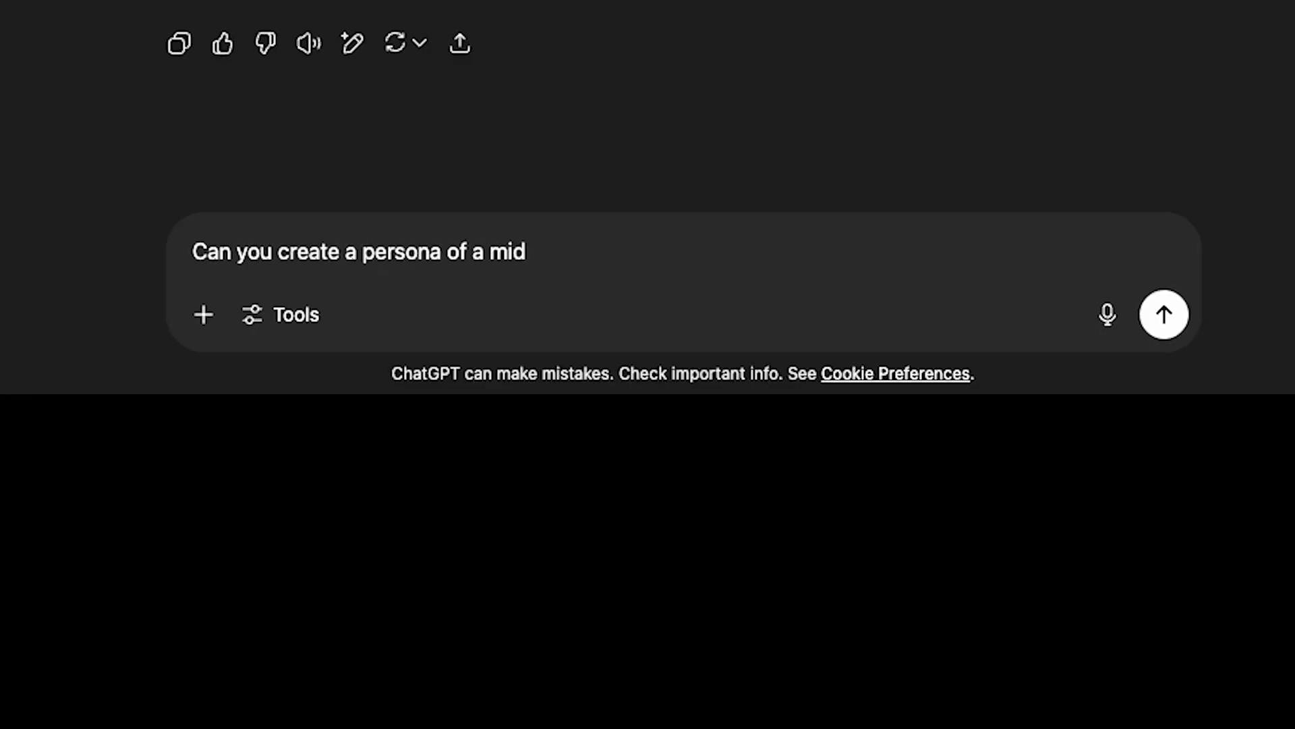
pyautogui.write('-career professional who frequently applies for')
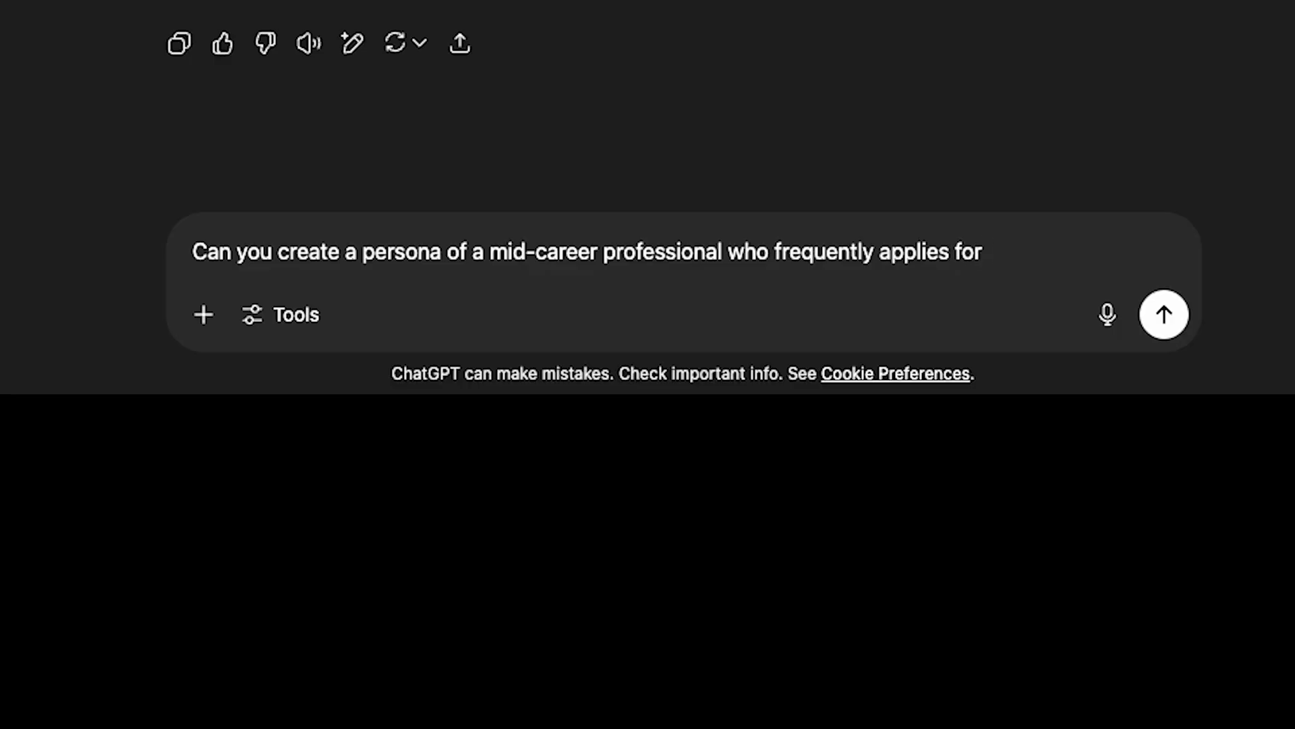
pyautogui.write(' jobs and often experiences ')
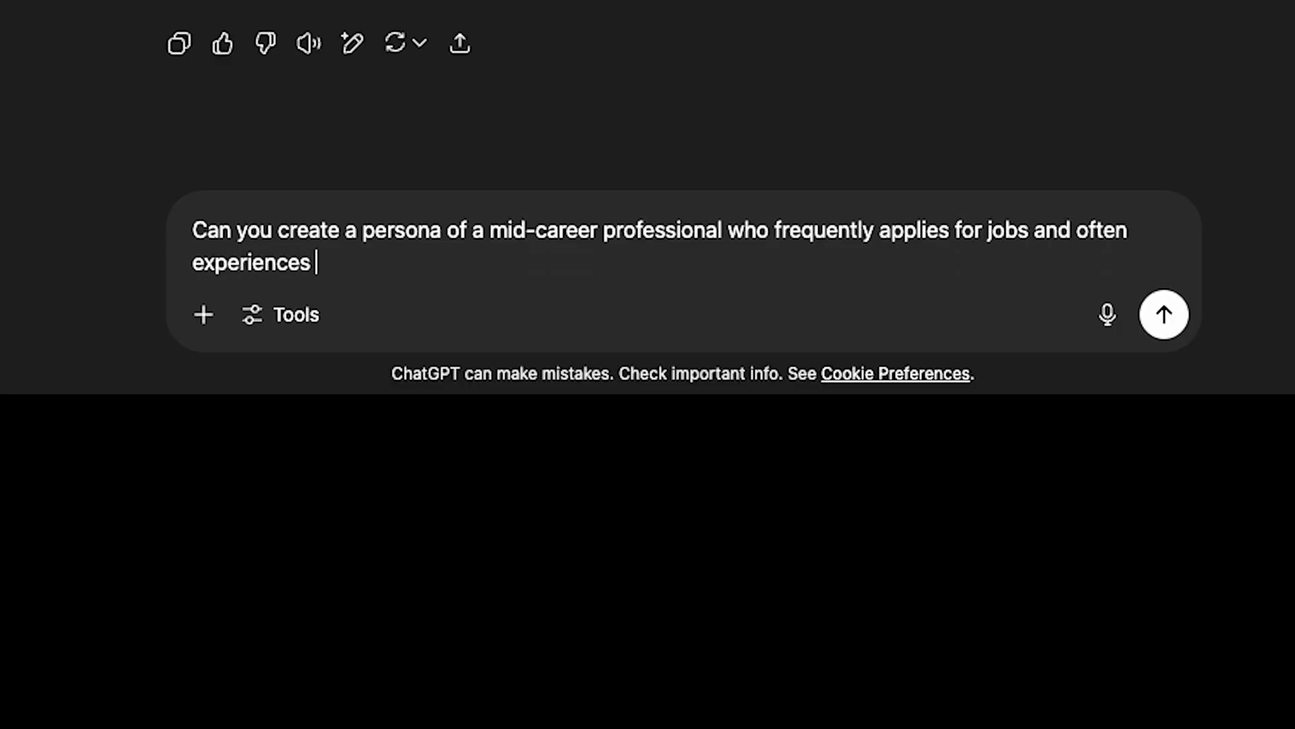
pyautogui.write('this lack of feedback?')
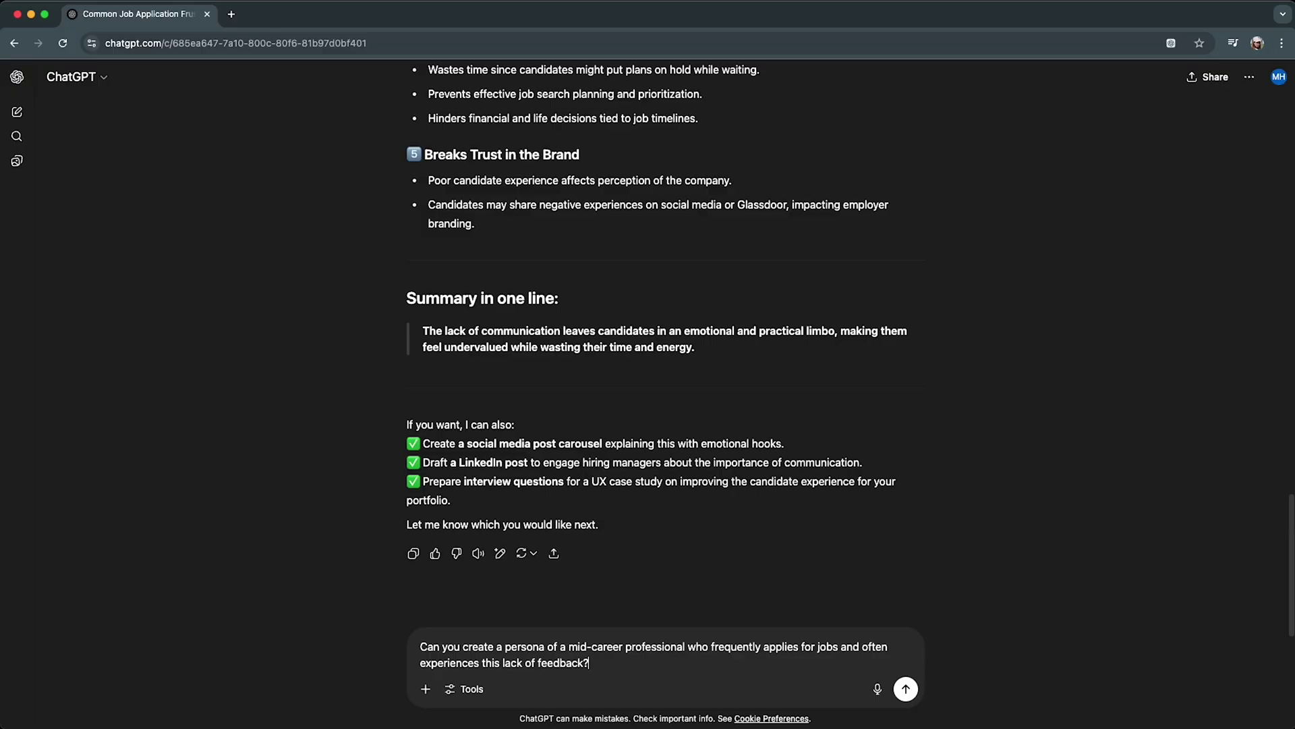
pyautogui.press('Return')
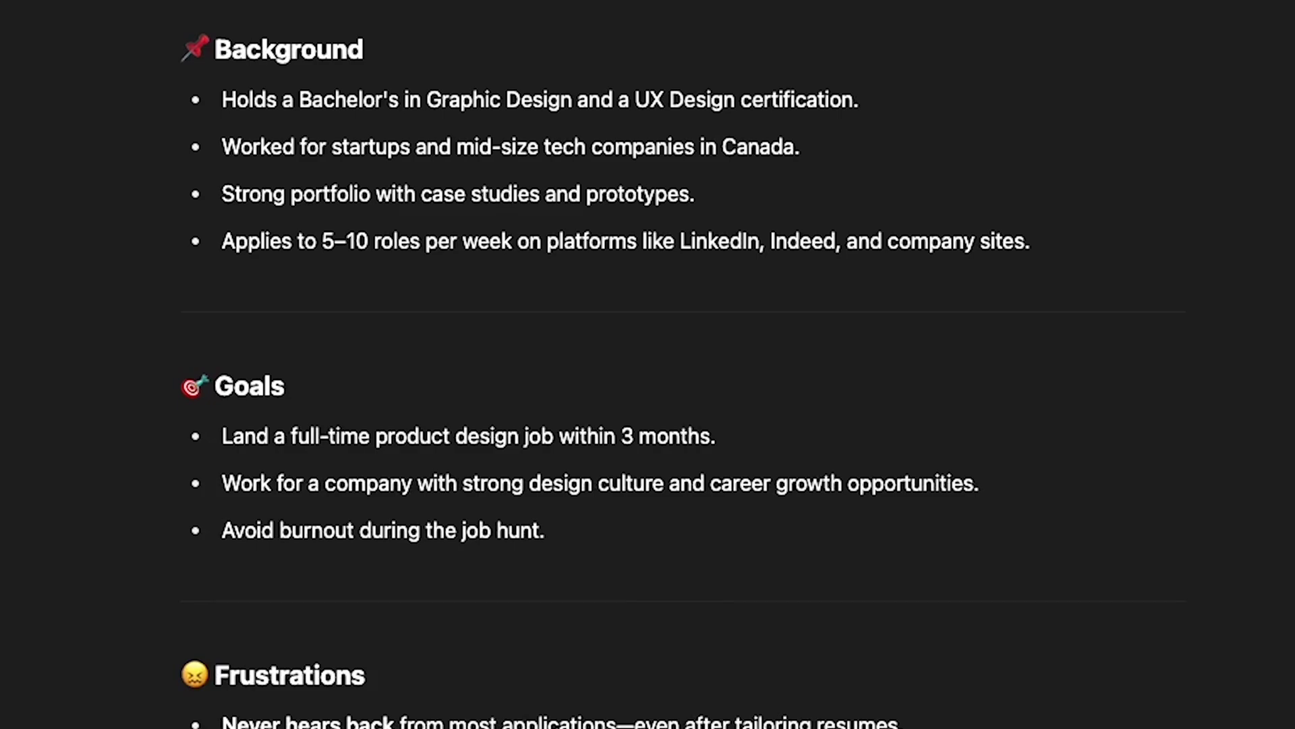
pyautogui.scroll(-5, 1261, 410)
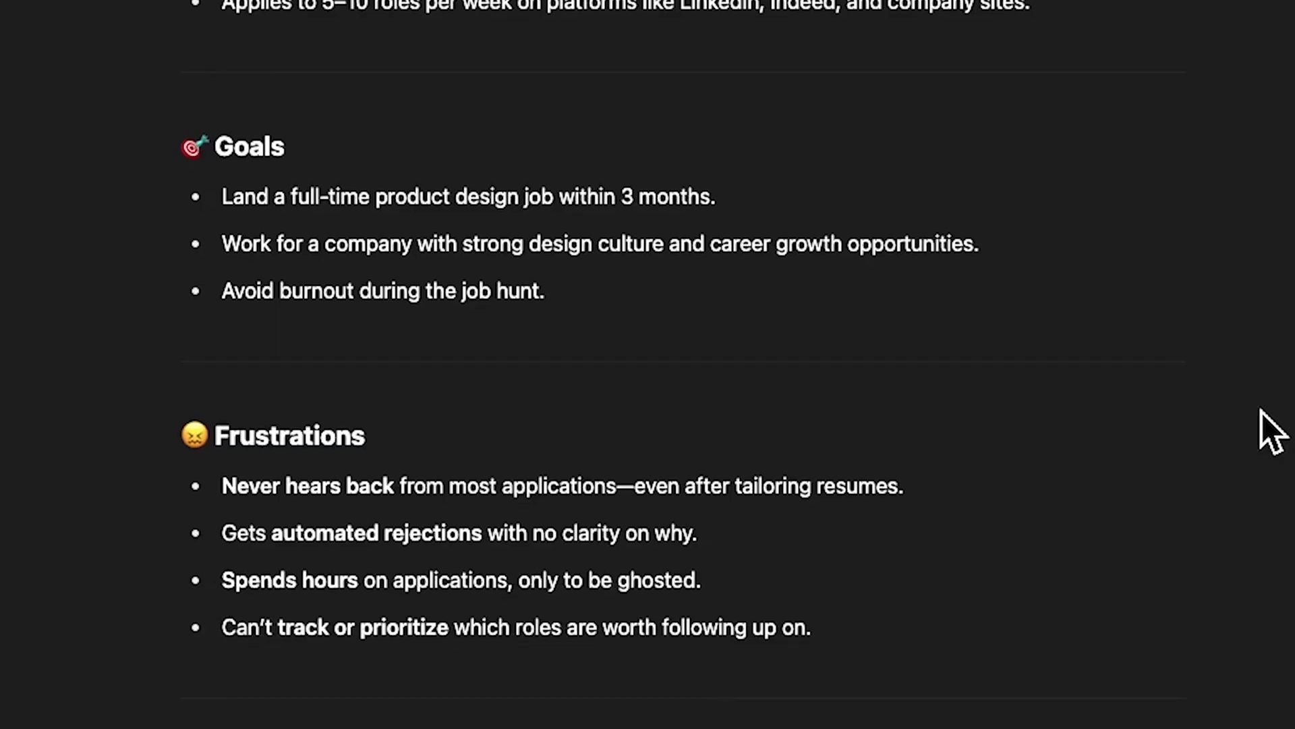
pyautogui.scroll(-3, 1260, 410)
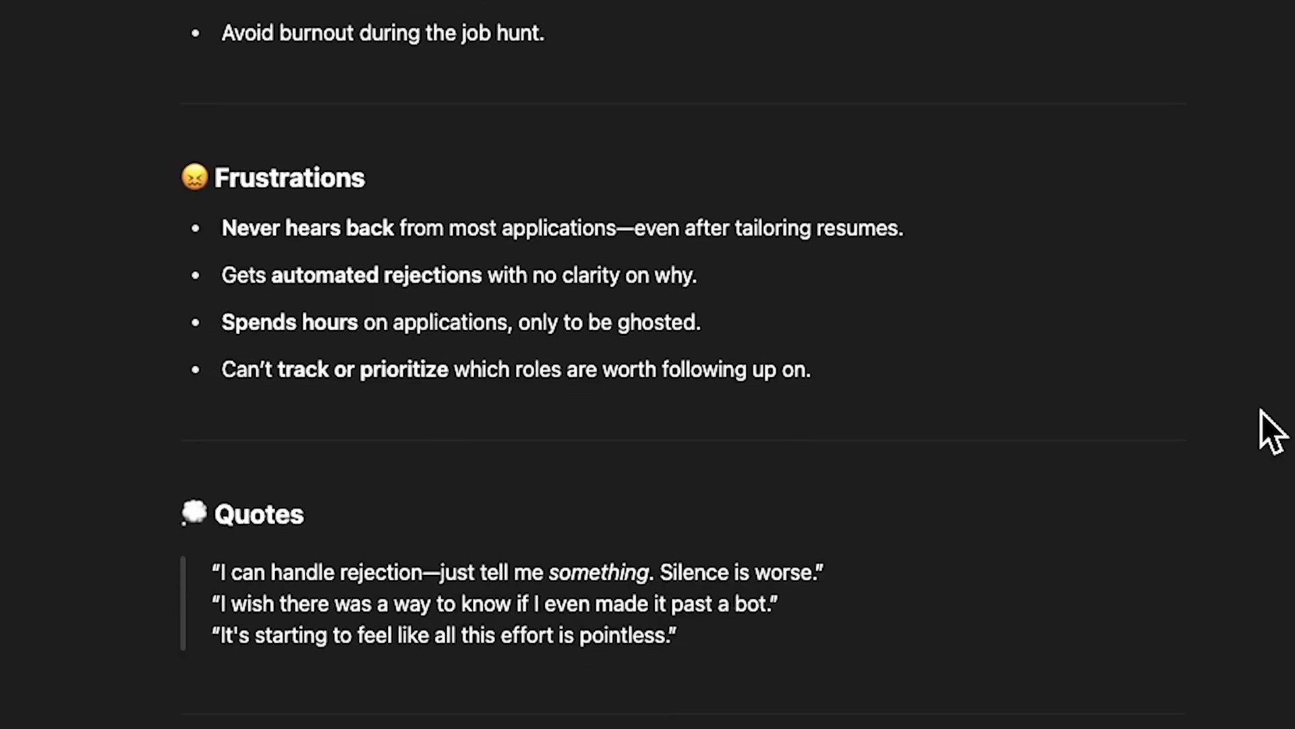
pyautogui.scroll(-4, 1260, 409)
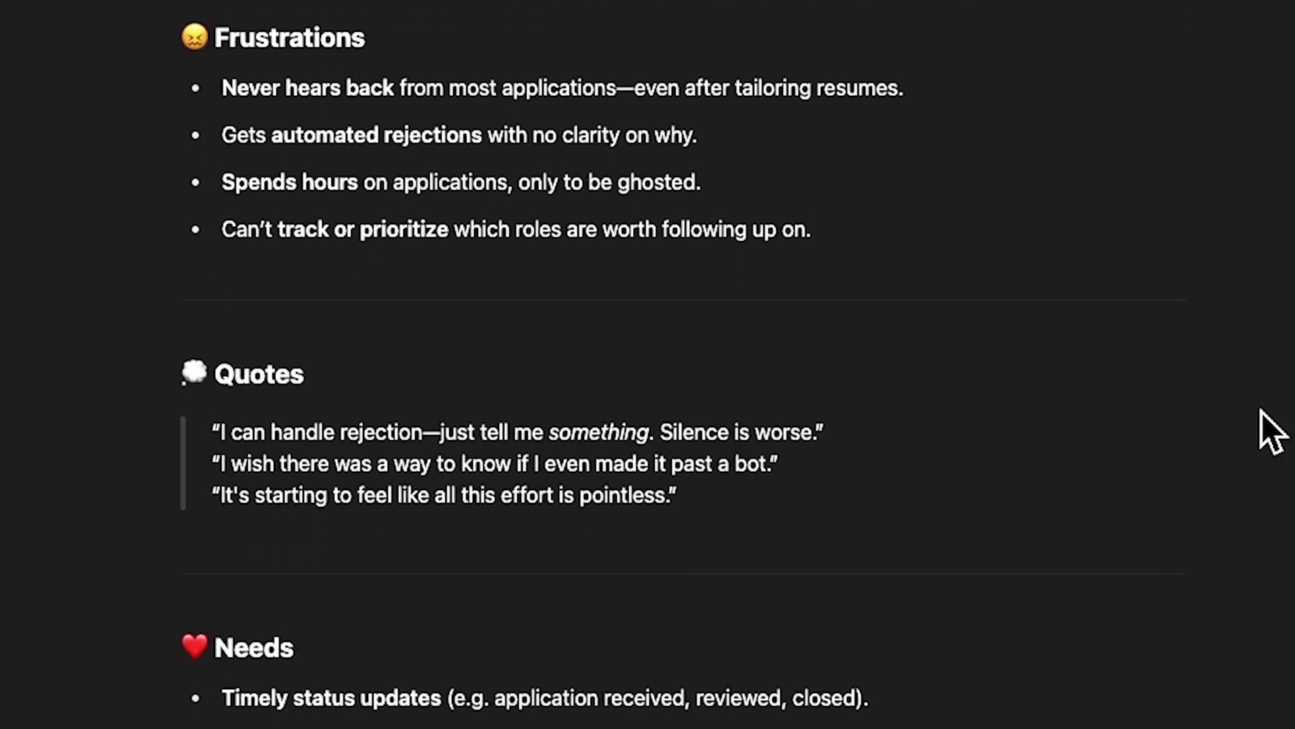
pyautogui.scroll(-3, 1261, 411)
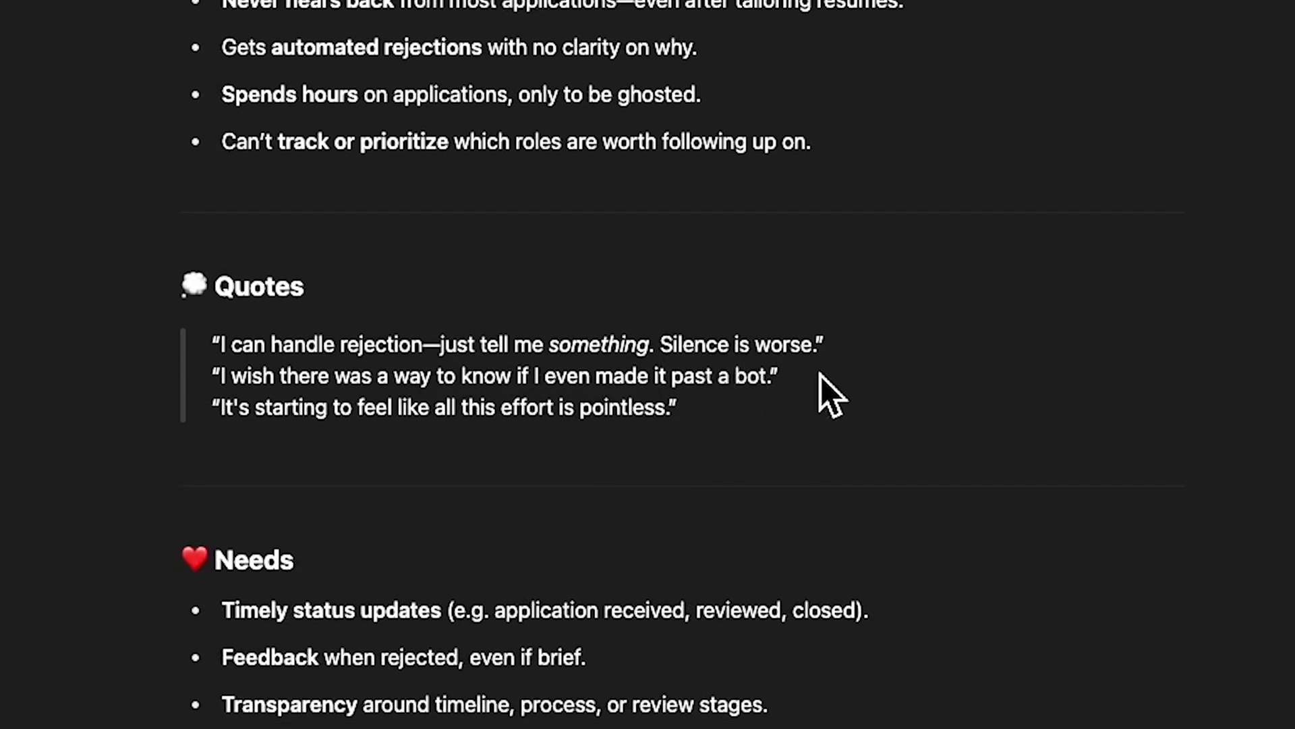
pyautogui.scroll(-3, 923, 355)
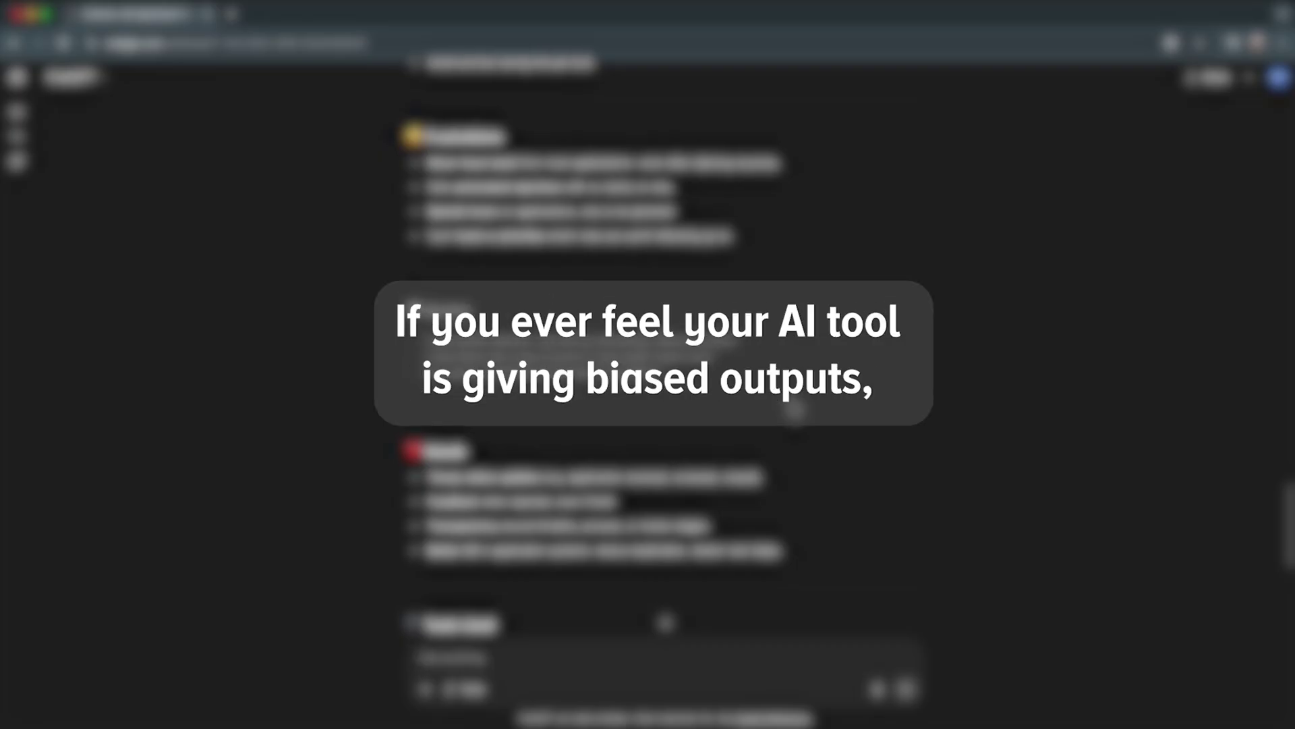
pyautogui.scroll(-1, 666, 622)
pyautogui.scroll(-3, 666, 622)
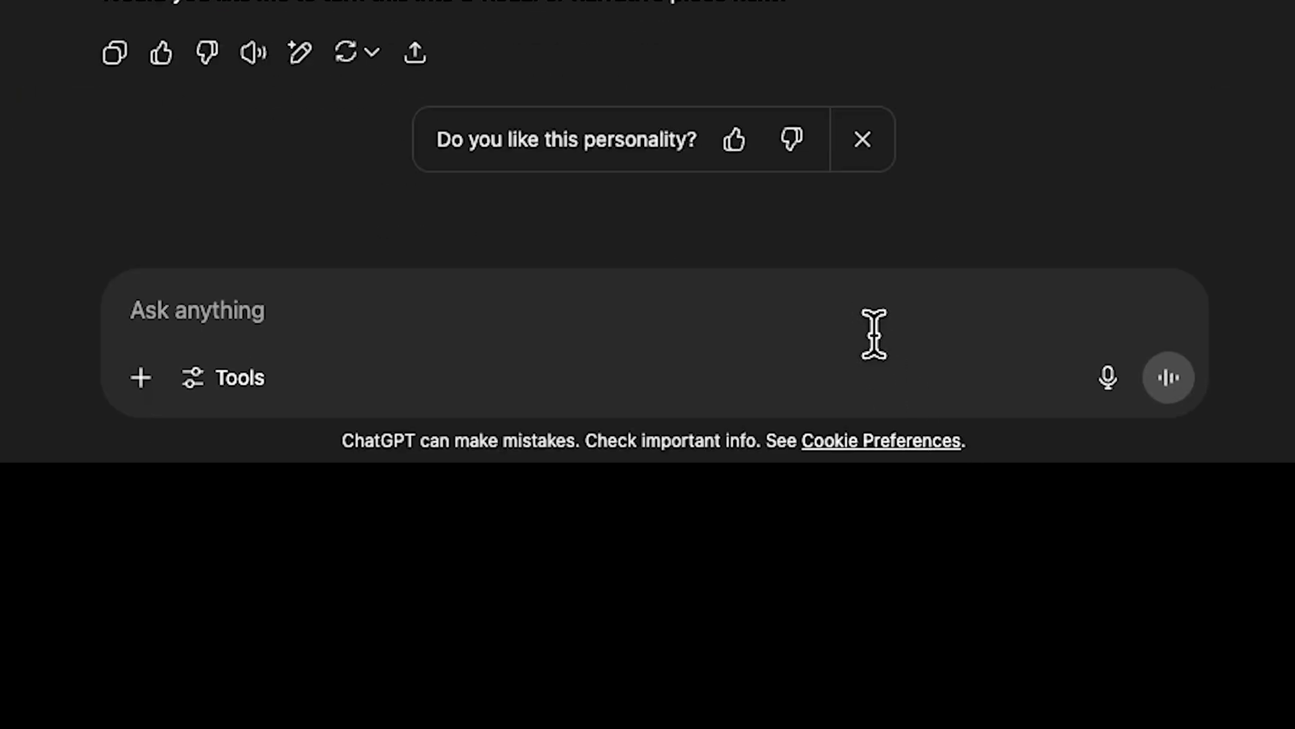
# Ask which job platforms tackle the feedback problem, with their strengths and limitations, fixing the typo
pyautogui.write('What are some job platforms that')
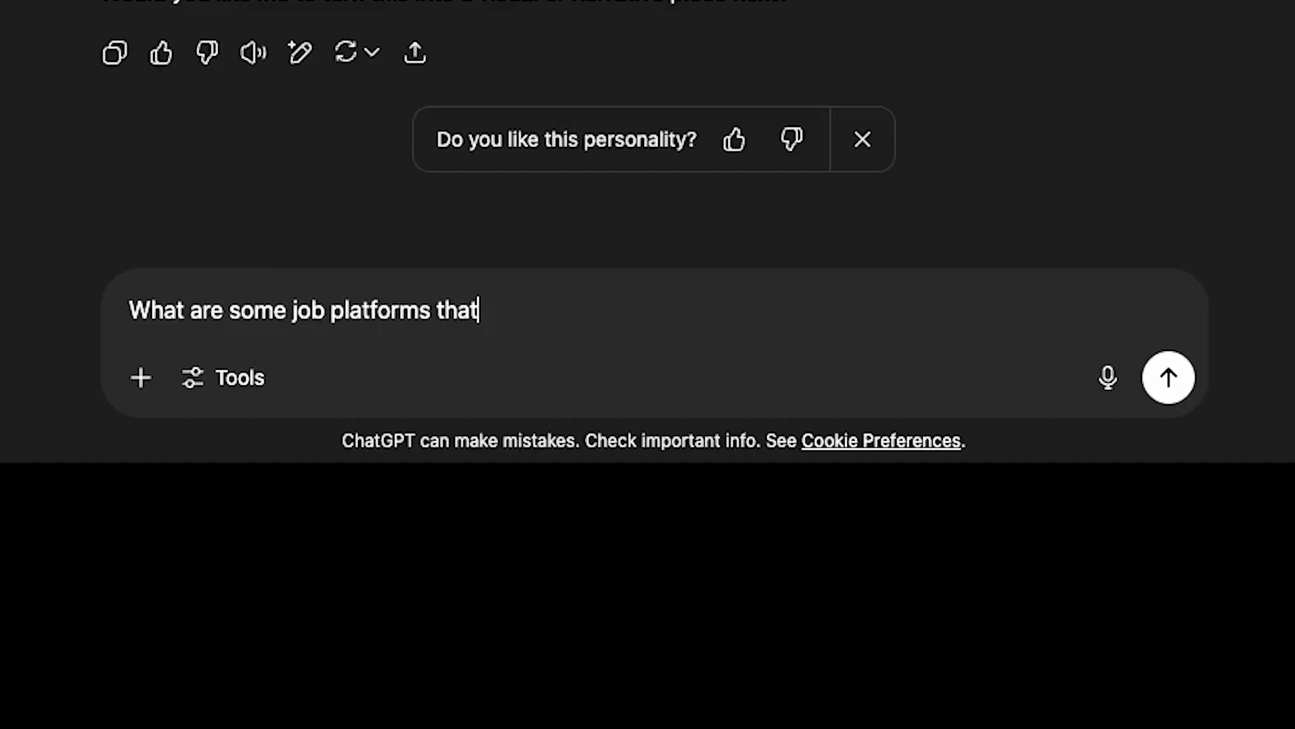
pyautogui.write(' try to solve this feedback problem?')
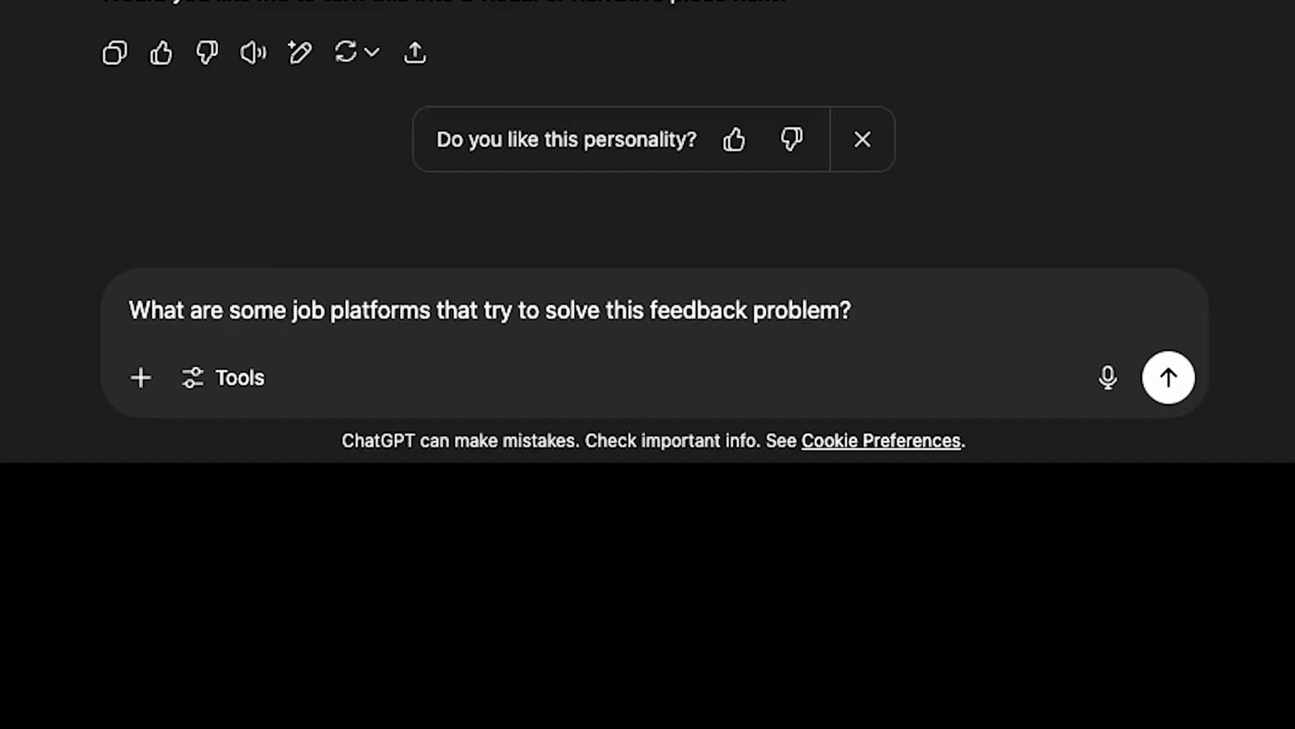
pyautogui.write(' What are their strength')
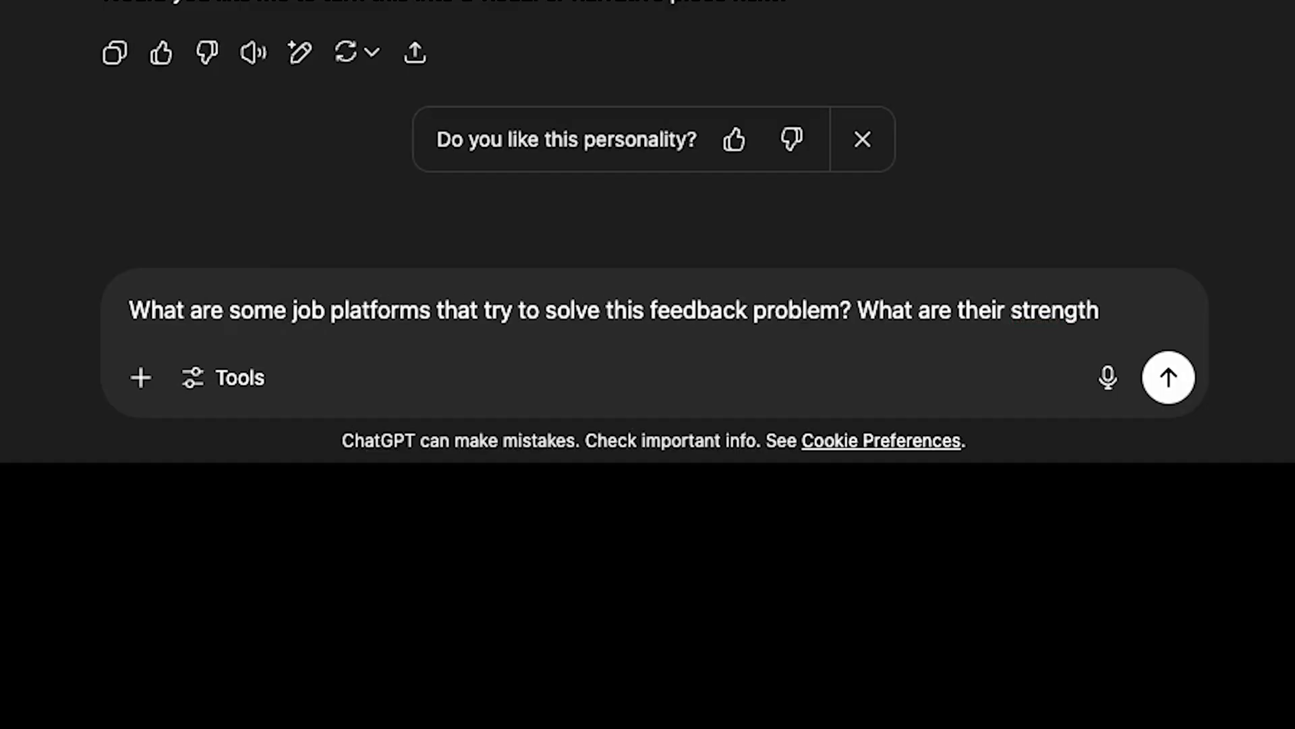
pyautogui.write('s and limitations?')
pyautogui.doubleClick(195, 323)
pyautogui.write('limitations')
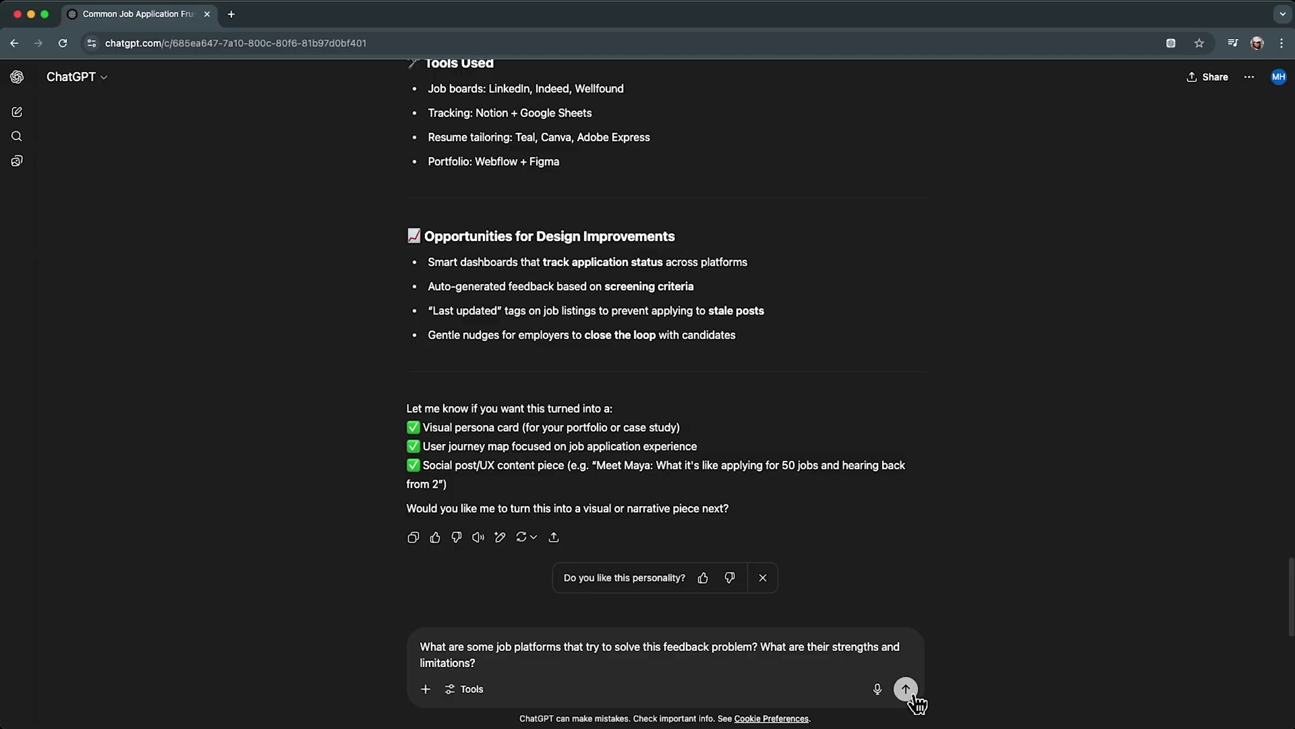
pyautogui.click(914, 697)
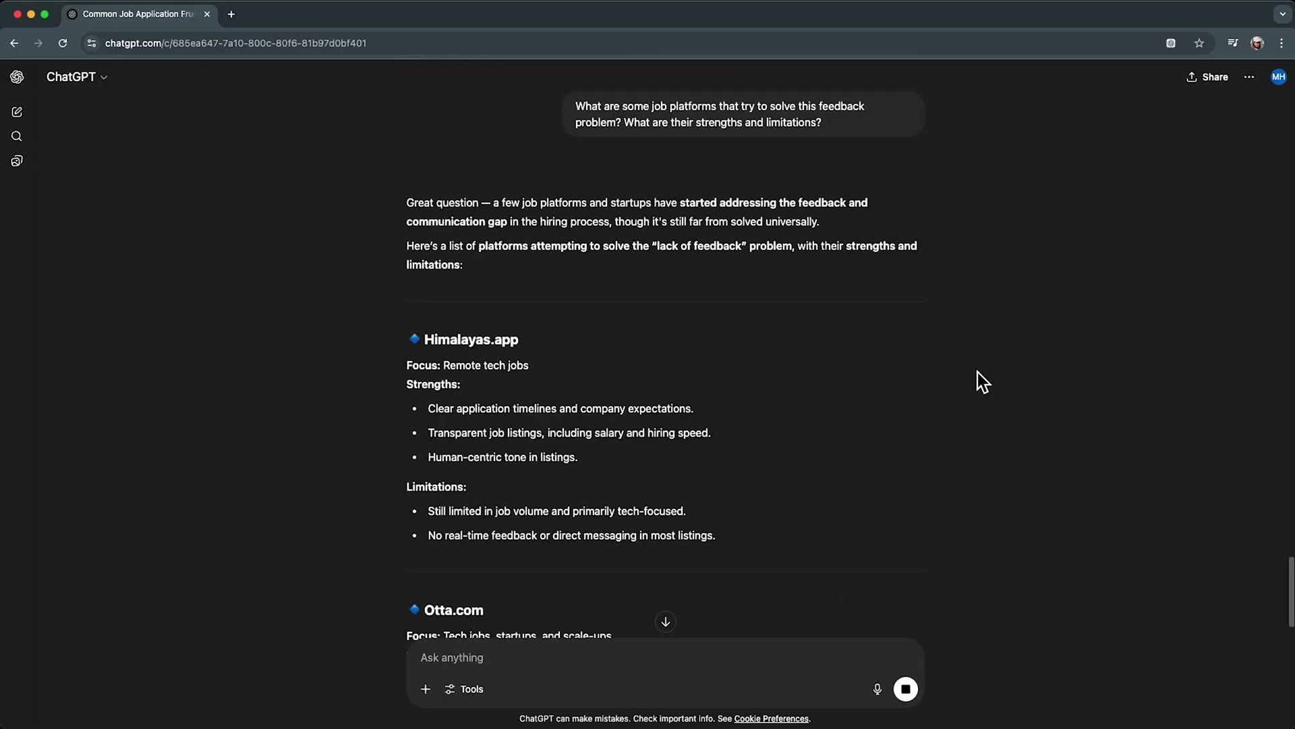
# Read through the platforms reply, then ask for 3 design ideas improving the post-application experience
pyautogui.scroll(-5, 1152, 331)
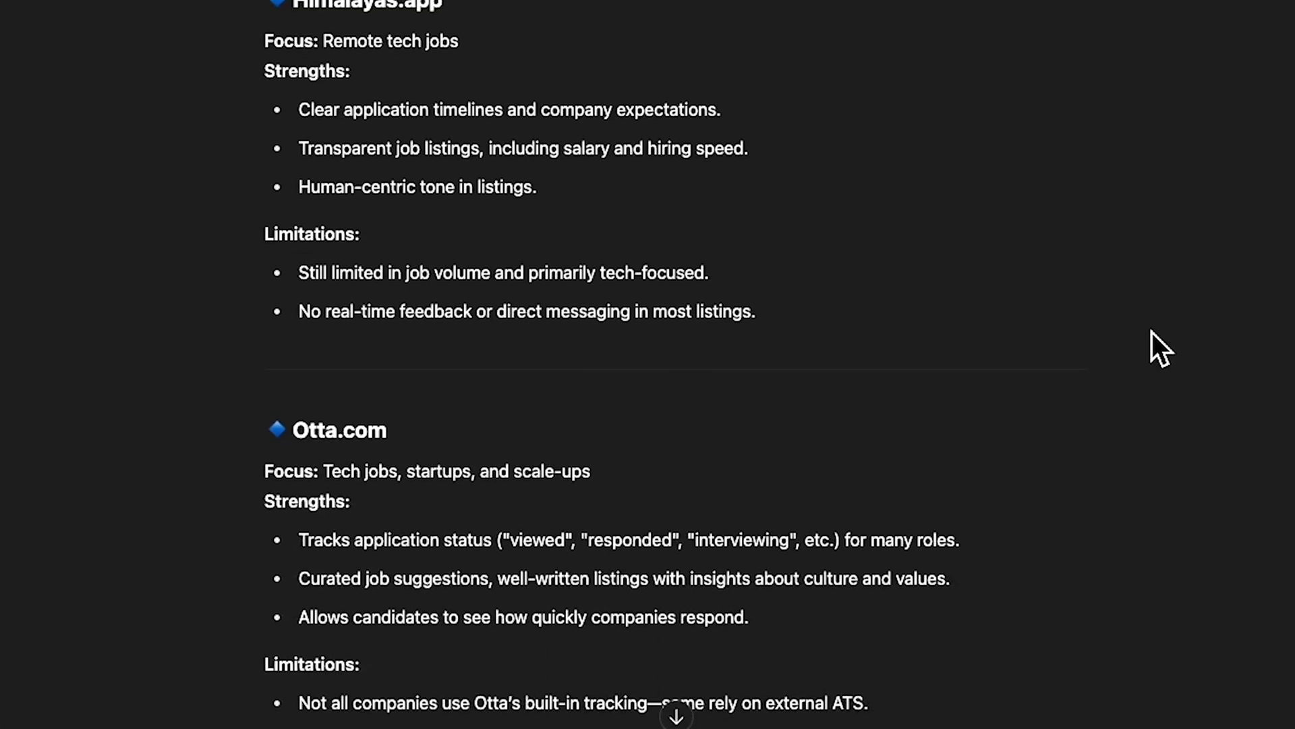
pyautogui.scroll(-5, 1152, 332)
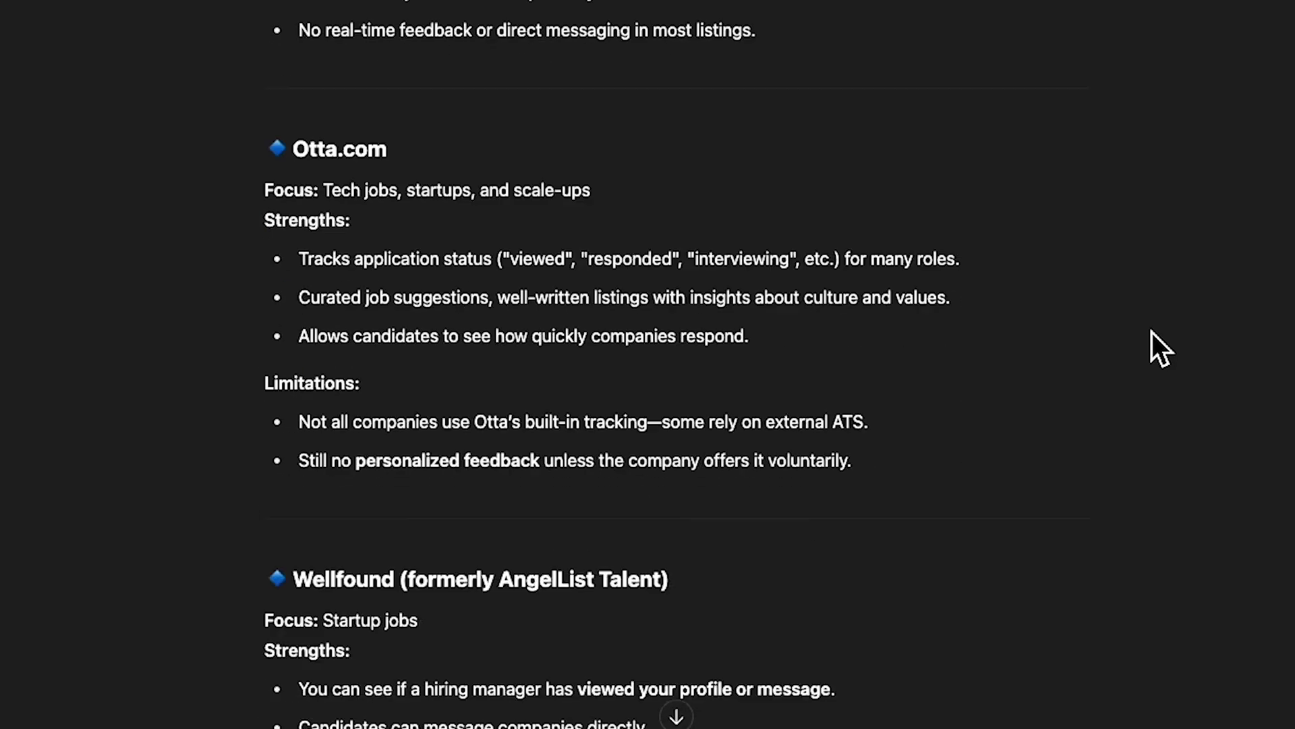
pyautogui.scroll(-15, 1151, 332)
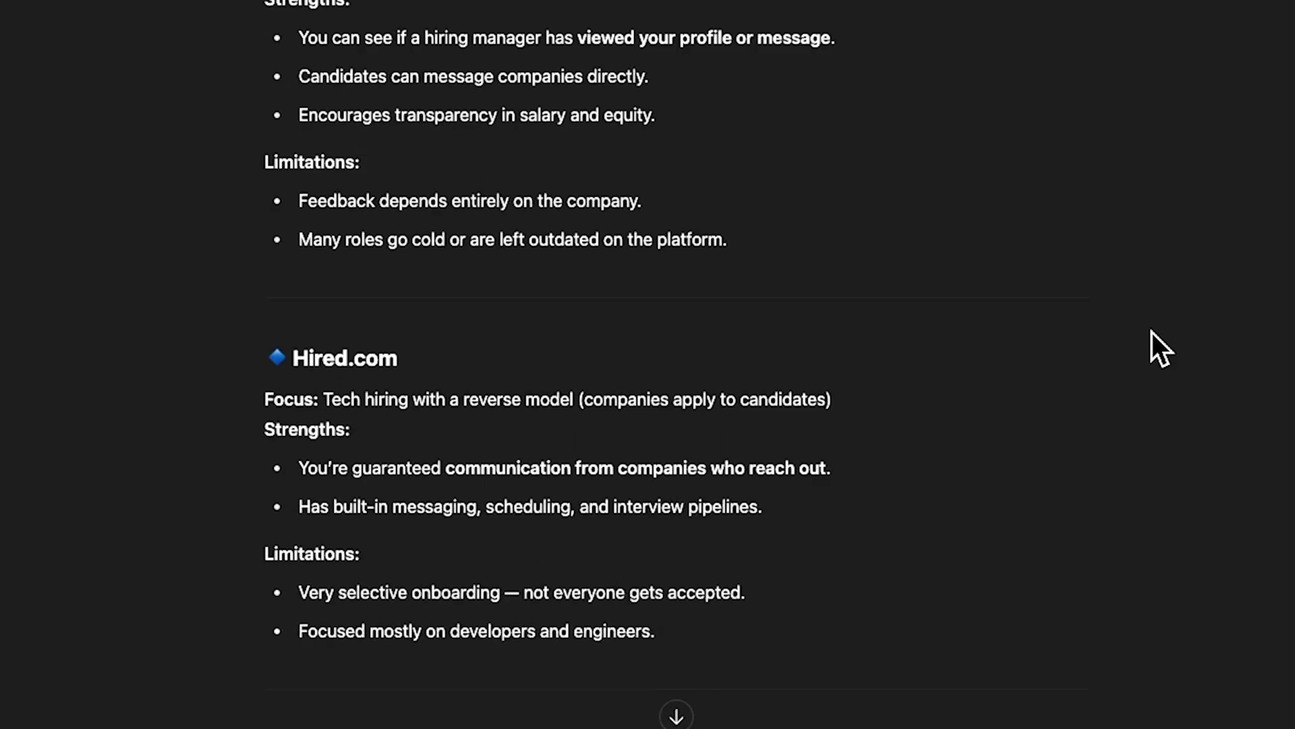
pyautogui.scroll(-14, 1151, 332)
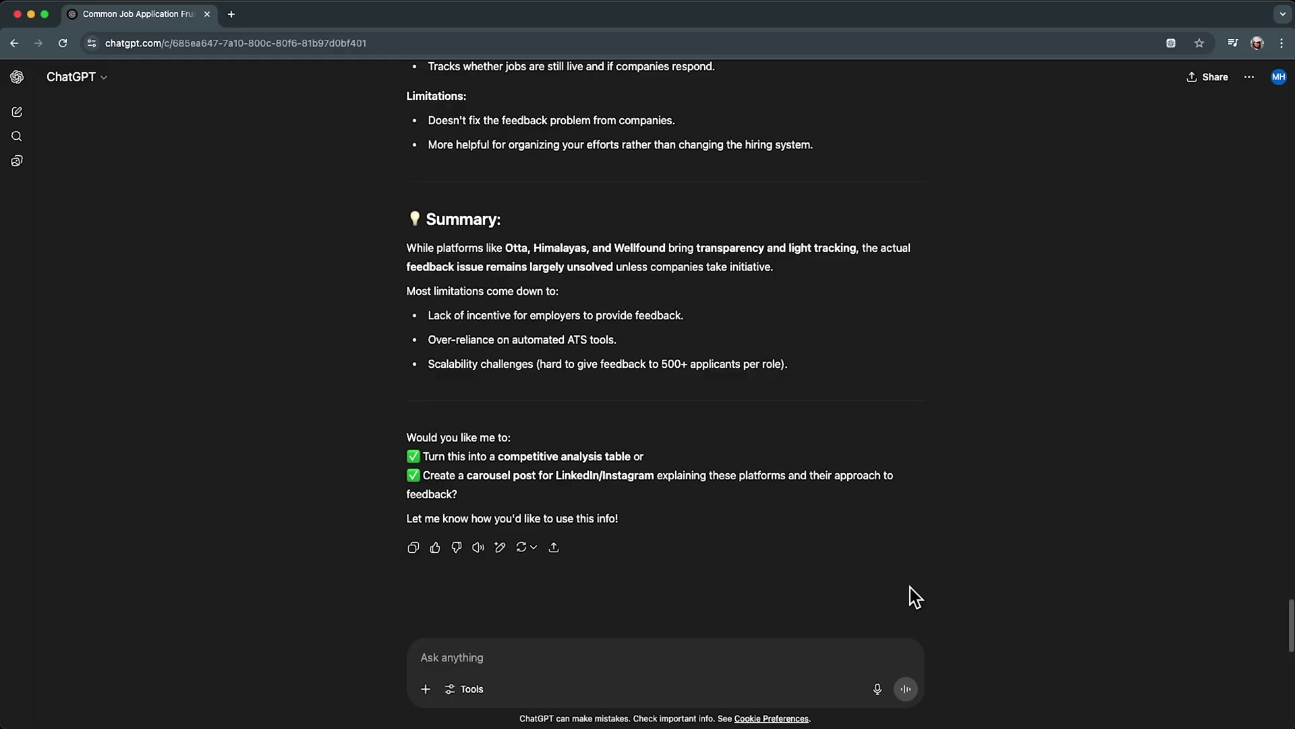
pyautogui.write('Ba')
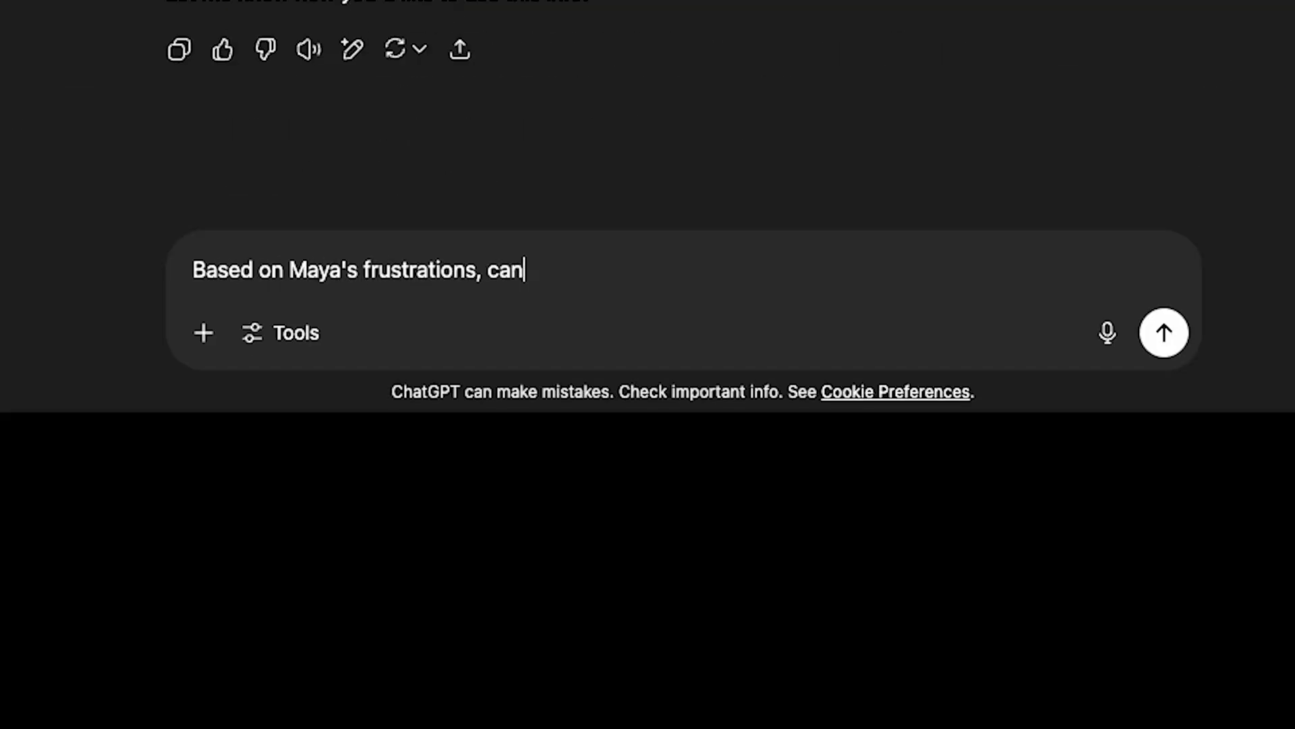
pyautogui.write('design ideas that would improve the post a')
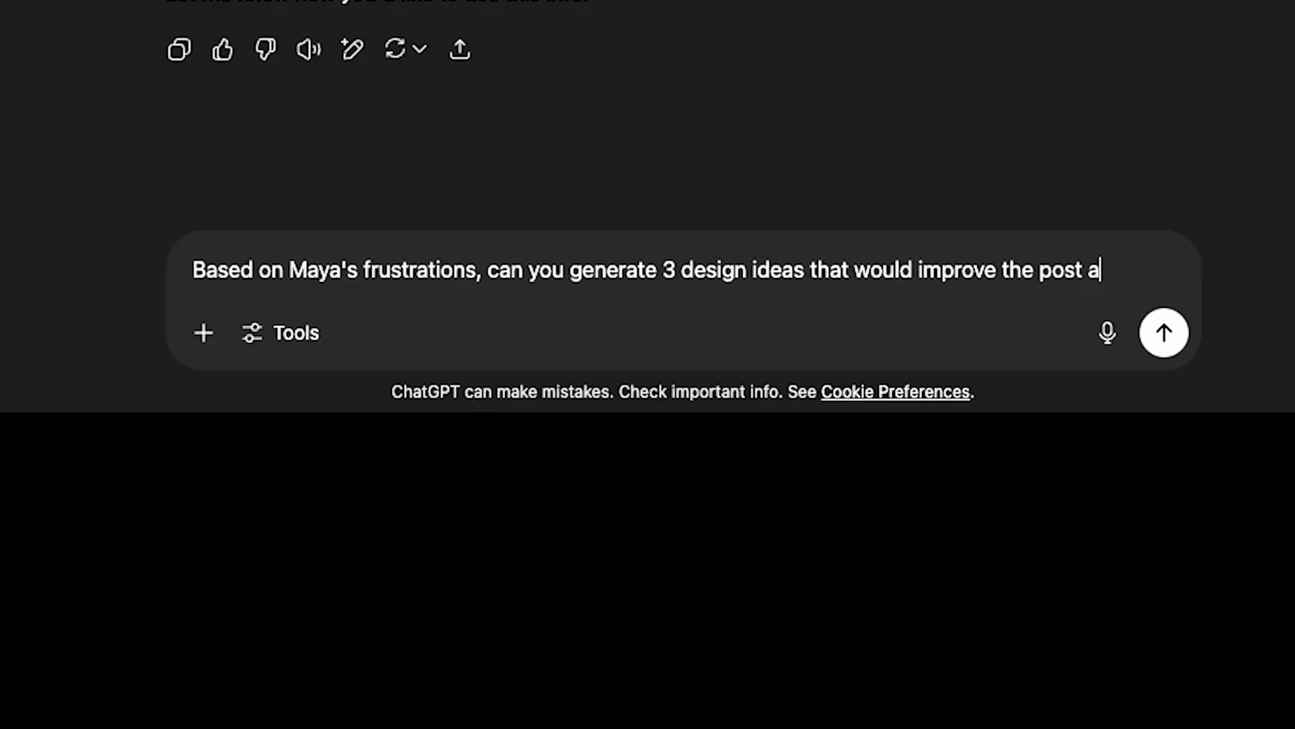
pyautogui.write('pplication experience?')
pyautogui.press('Return')
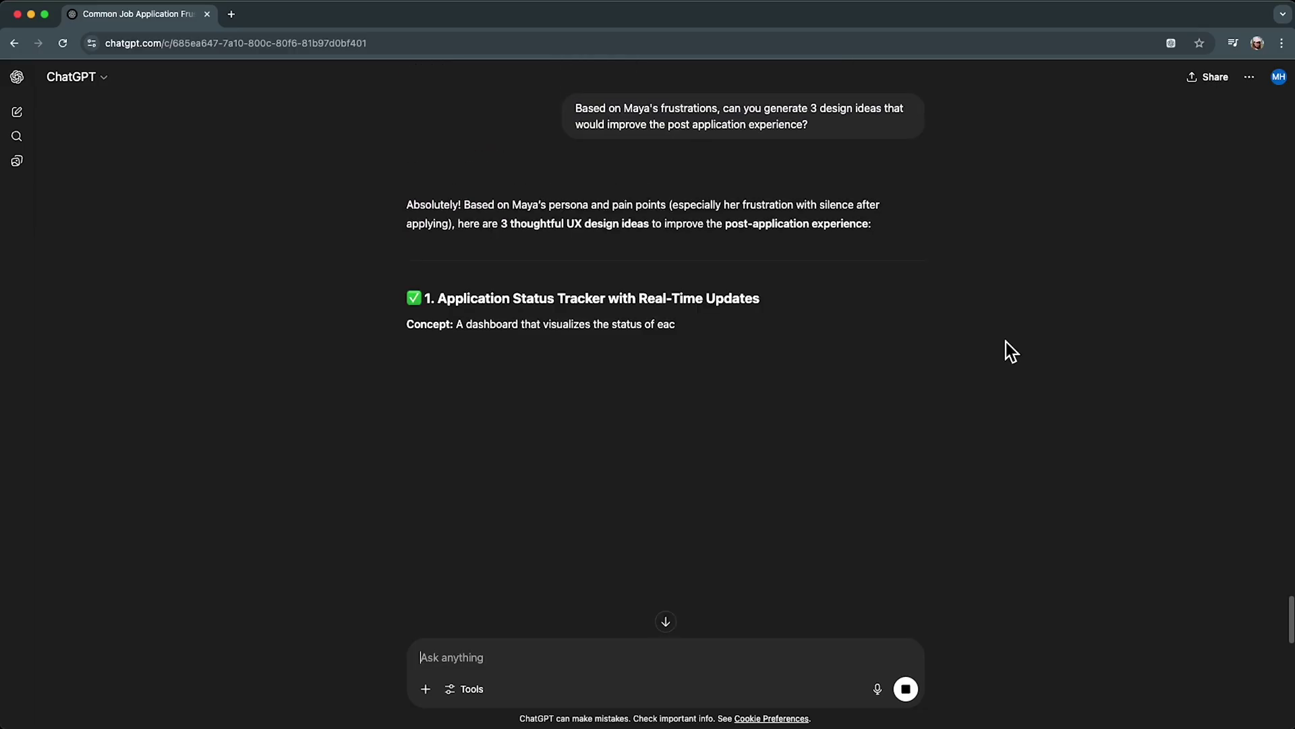
# Scroll through the reply's rejection feedback generator and Application Heatmap + Insights Dashboard ideas
pyautogui.scroll(-5, 1005, 342)
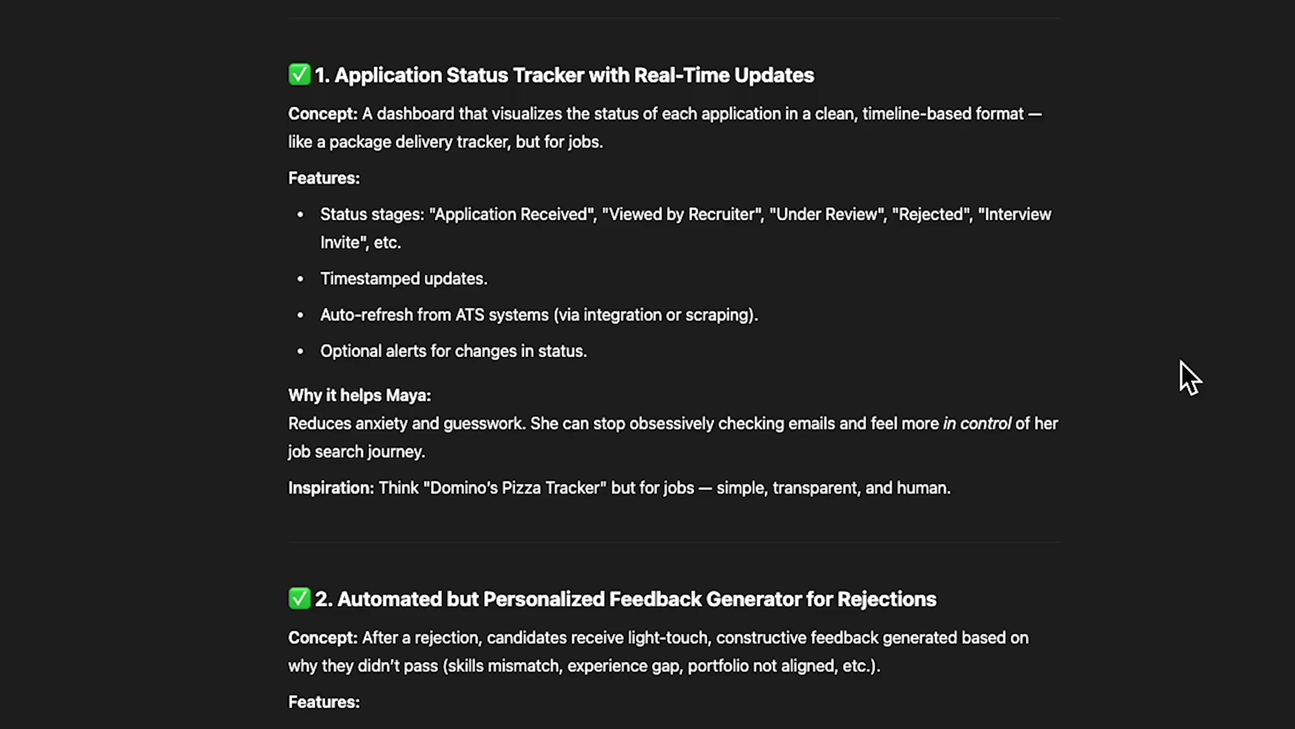
pyautogui.scroll(-5, 1180, 362)
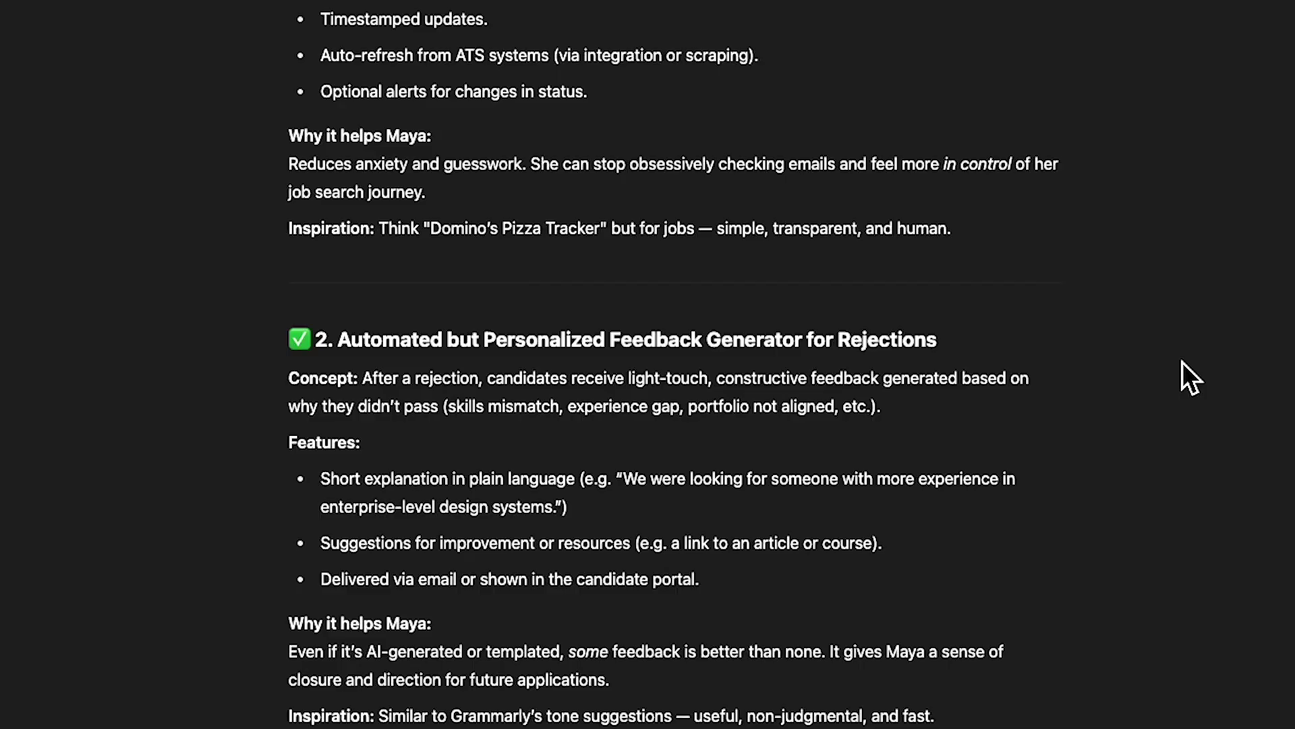
pyautogui.scroll(-7, 1145, 534)
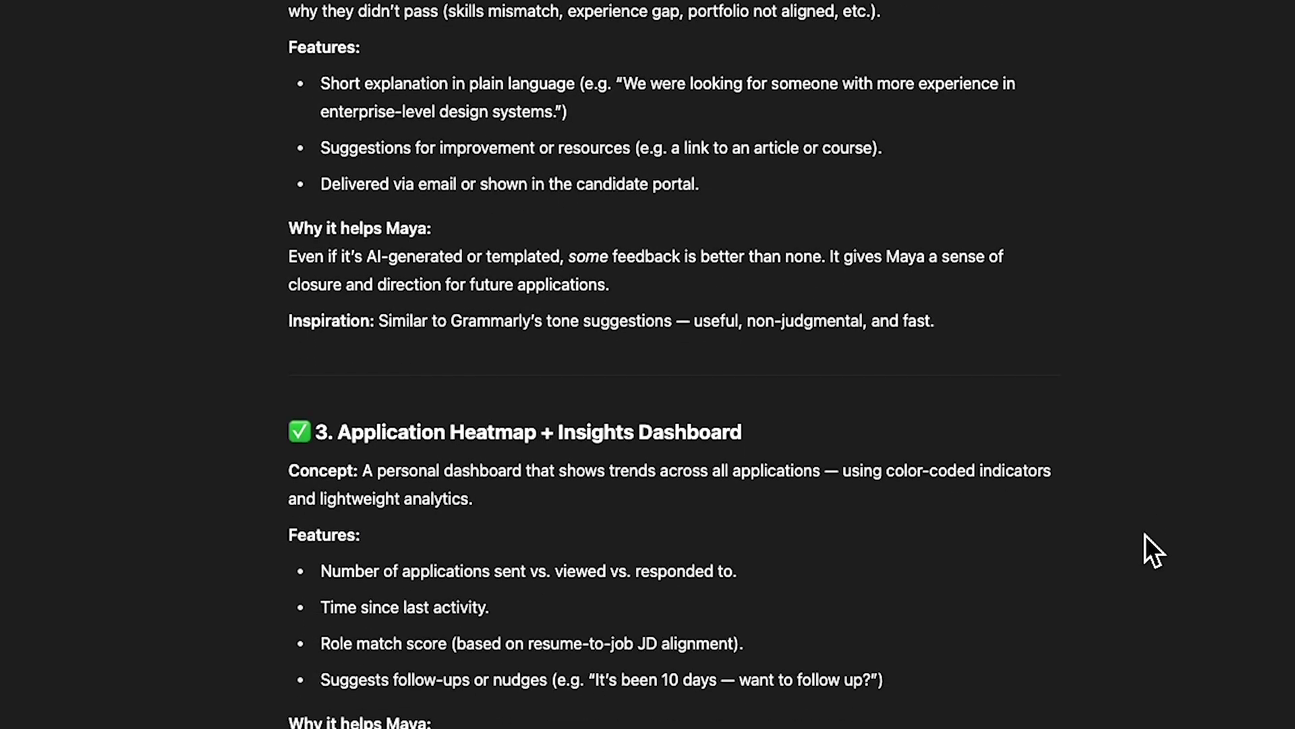
pyautogui.scroll(-2, 1153, 550)
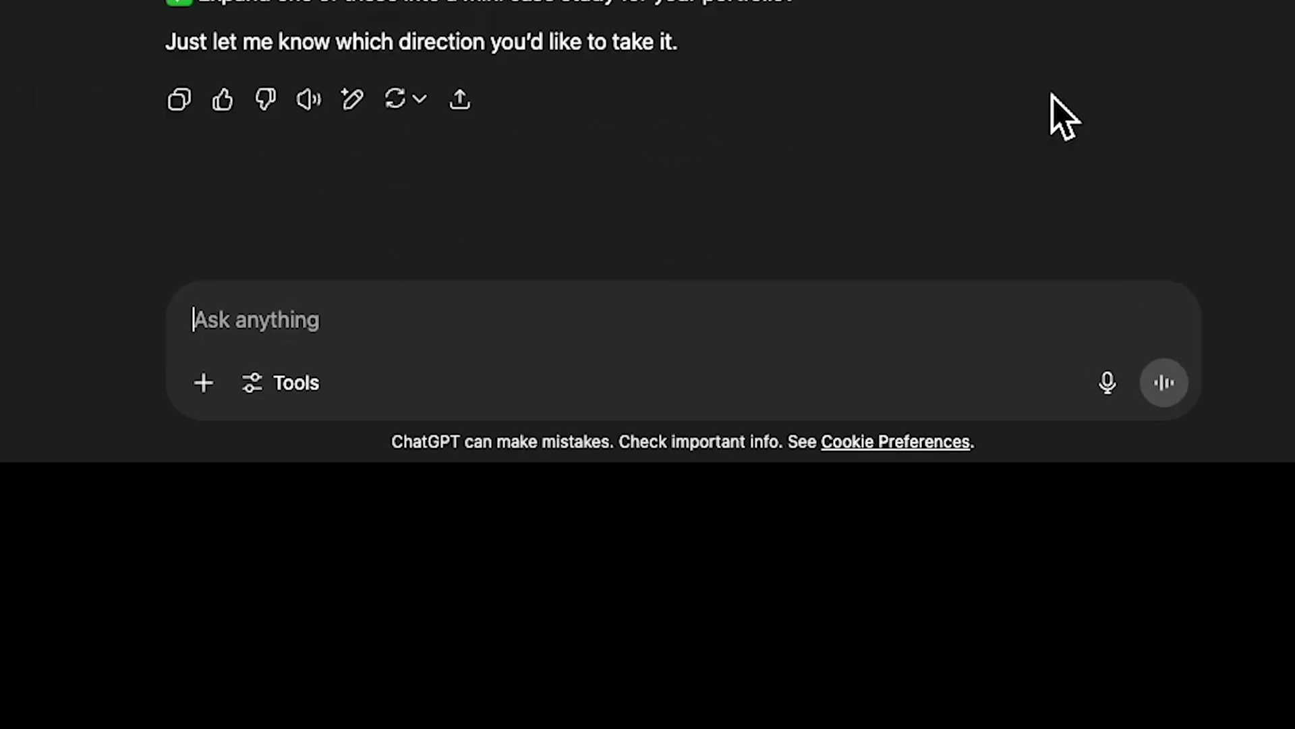
# Ask for studies or evidence that timelines and feedback loops improve UX or engagement
pyautogui.write('You ')
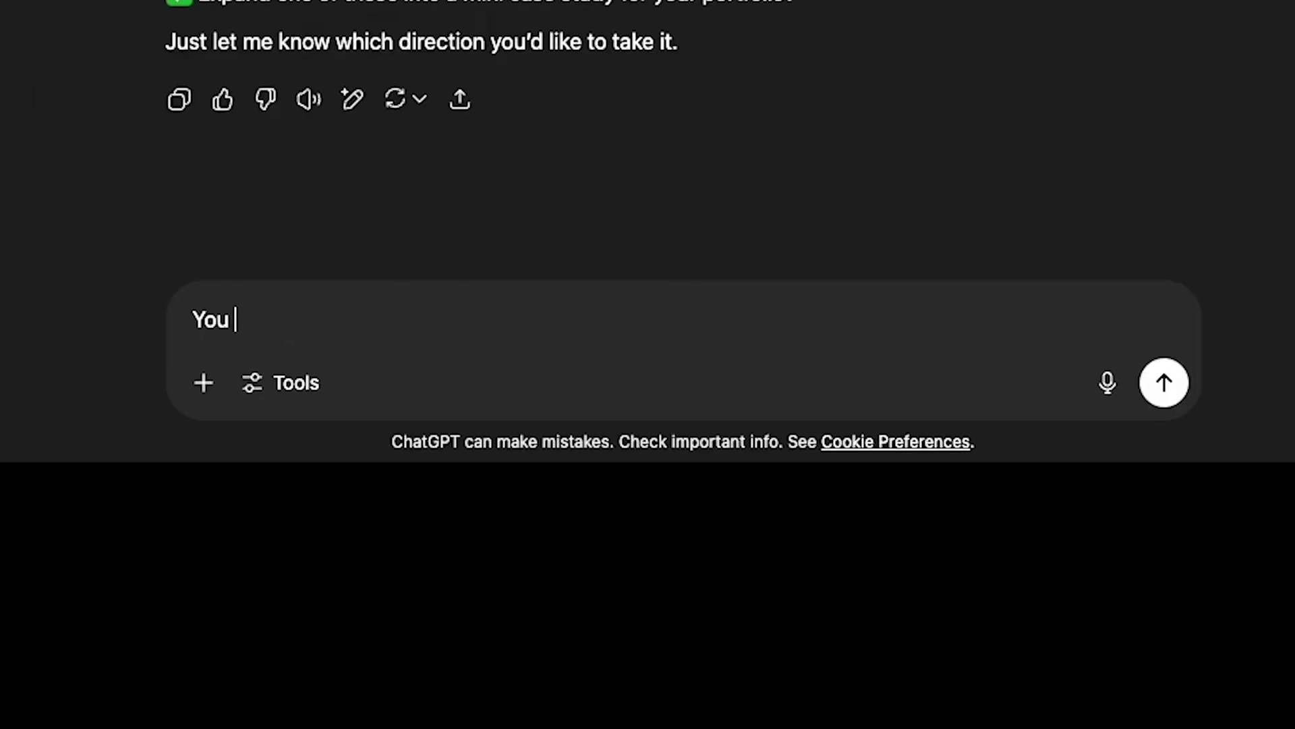
pyautogui.write('mentioned timelines and feedback loops.')
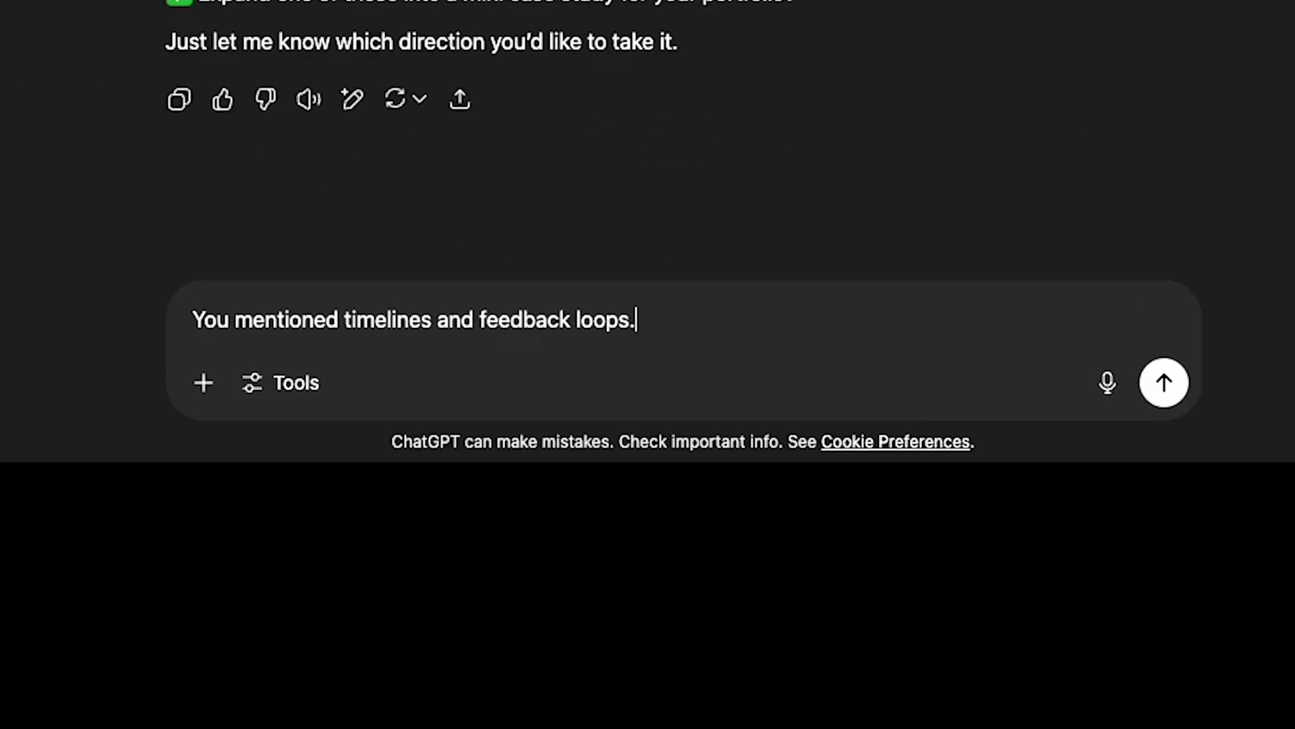
pyautogui.write(' Do you have any studies or evid')
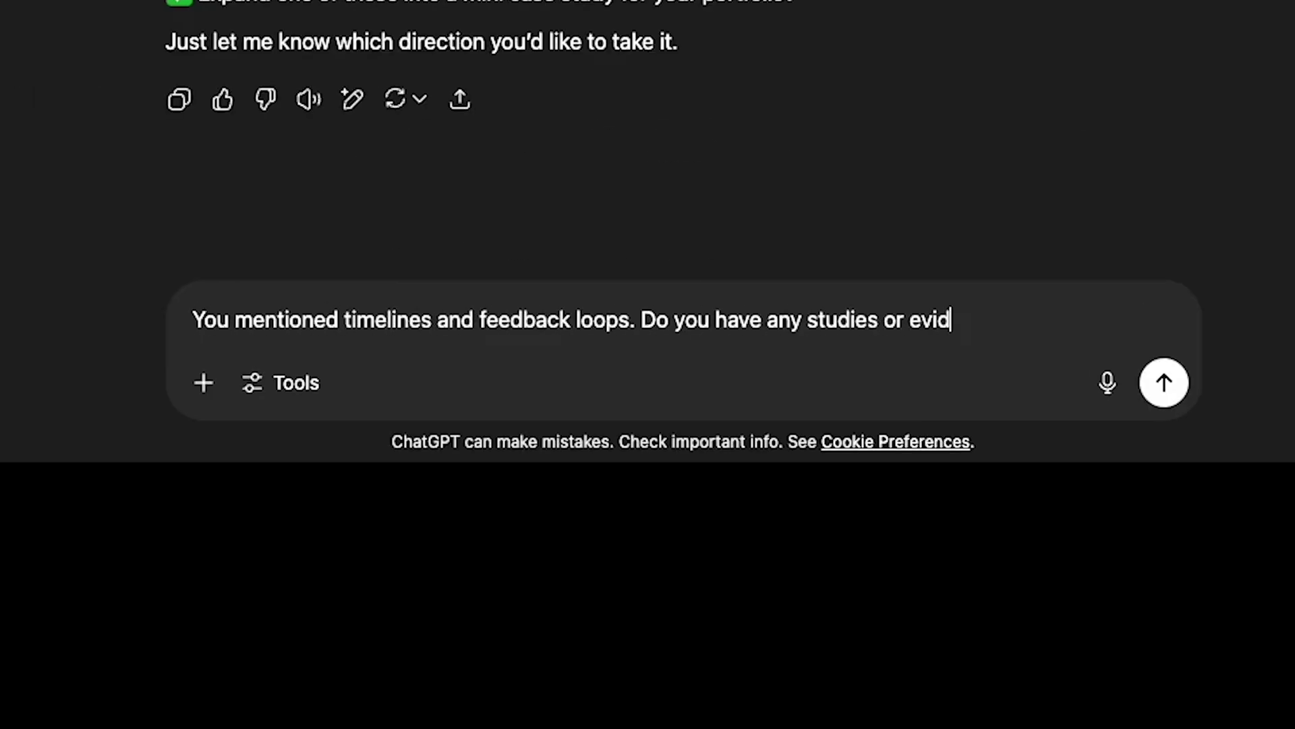
pyautogui.write('ence to support these being effective in improving UX or eng')
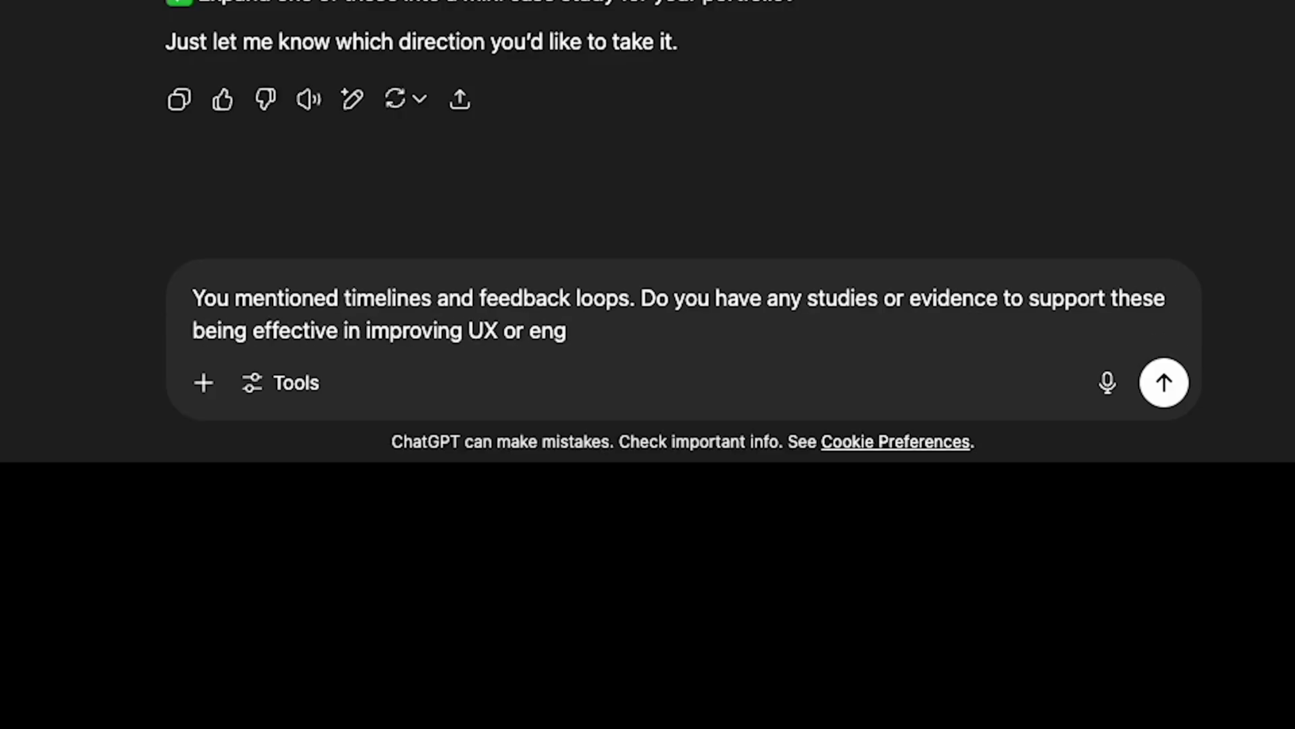
pyautogui.write('agement?')
pyautogui.press('Return')
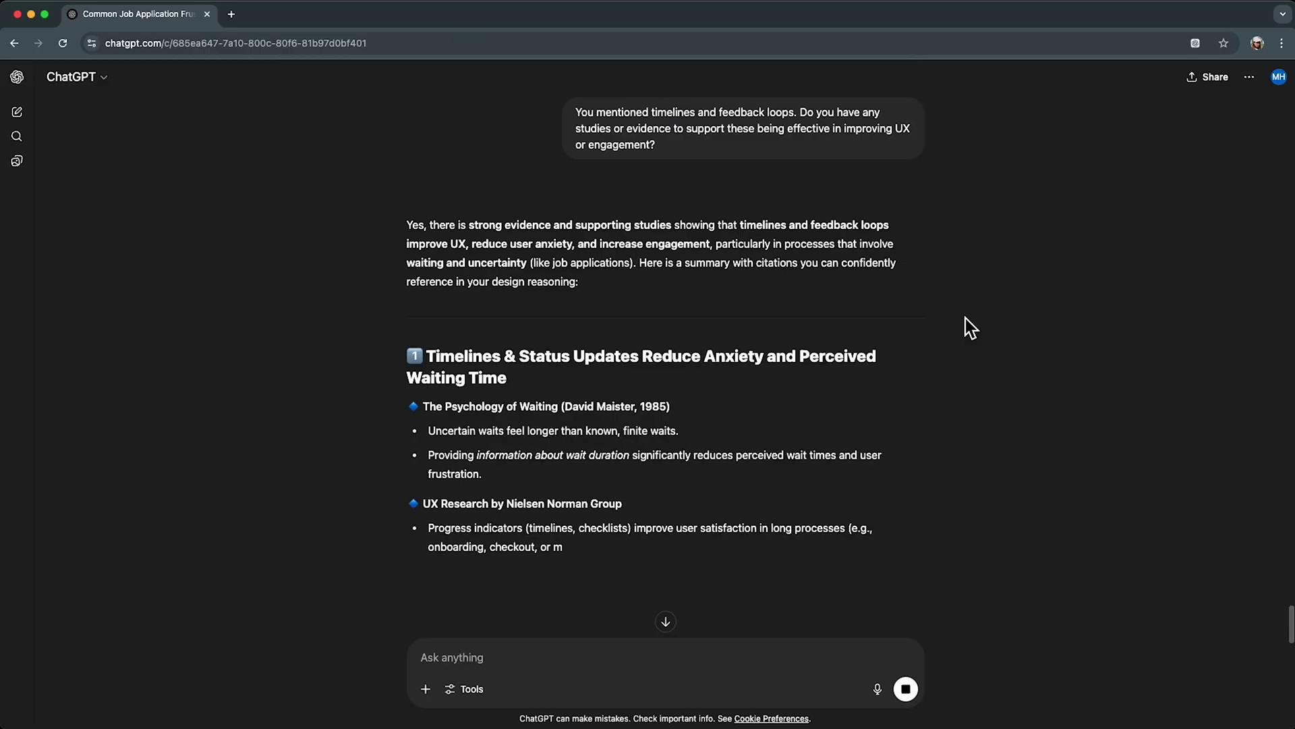
pyautogui.scroll(-4, 965, 318)
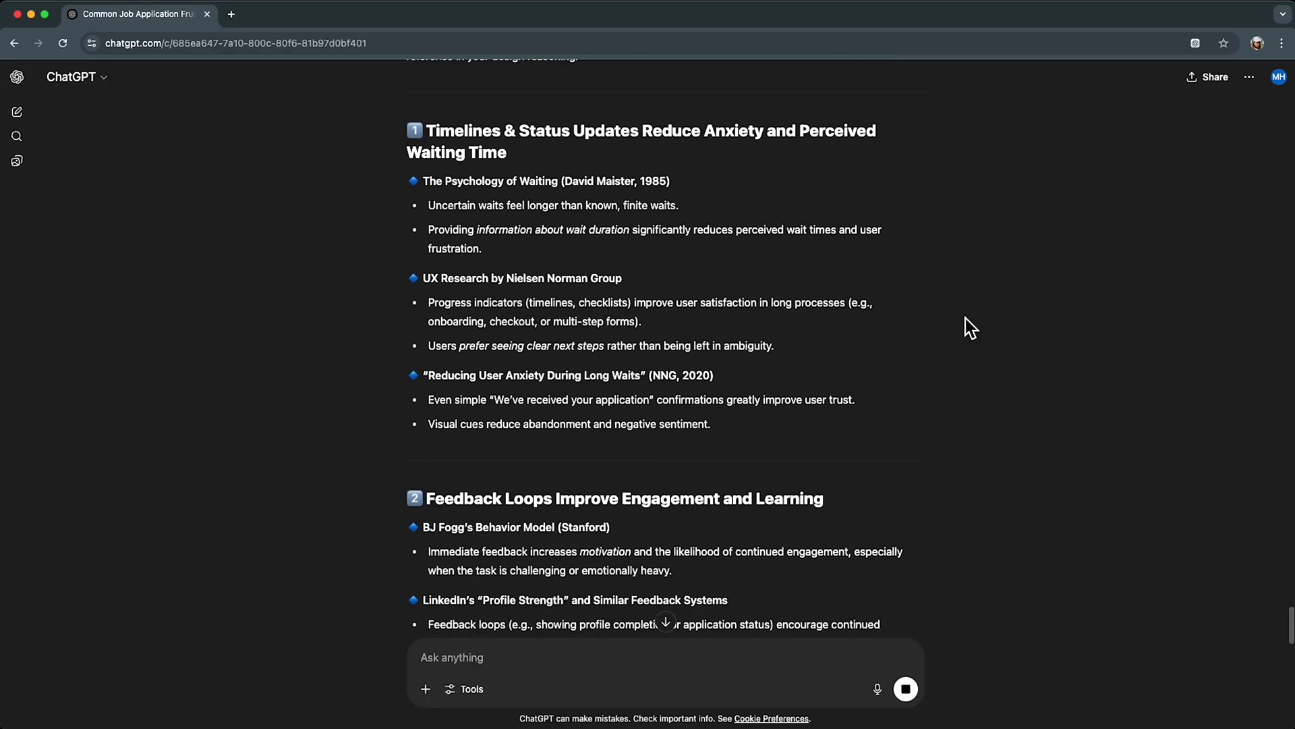